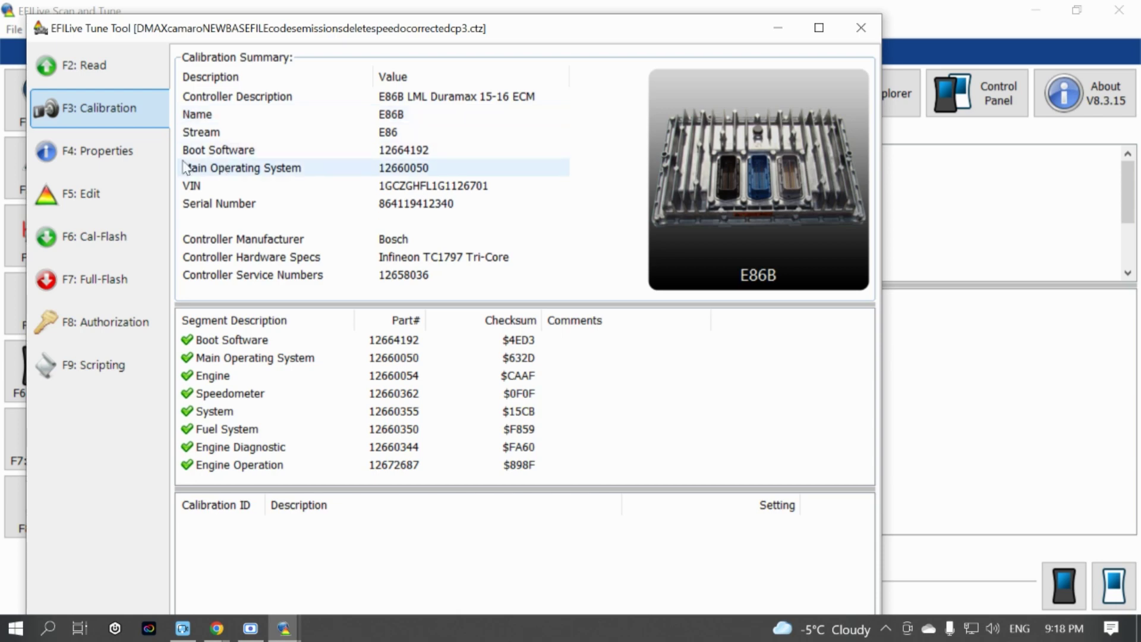
Open the calibration for editing in a maximized window and view the Speedometer's Speedo parameters.
click(122, 195)
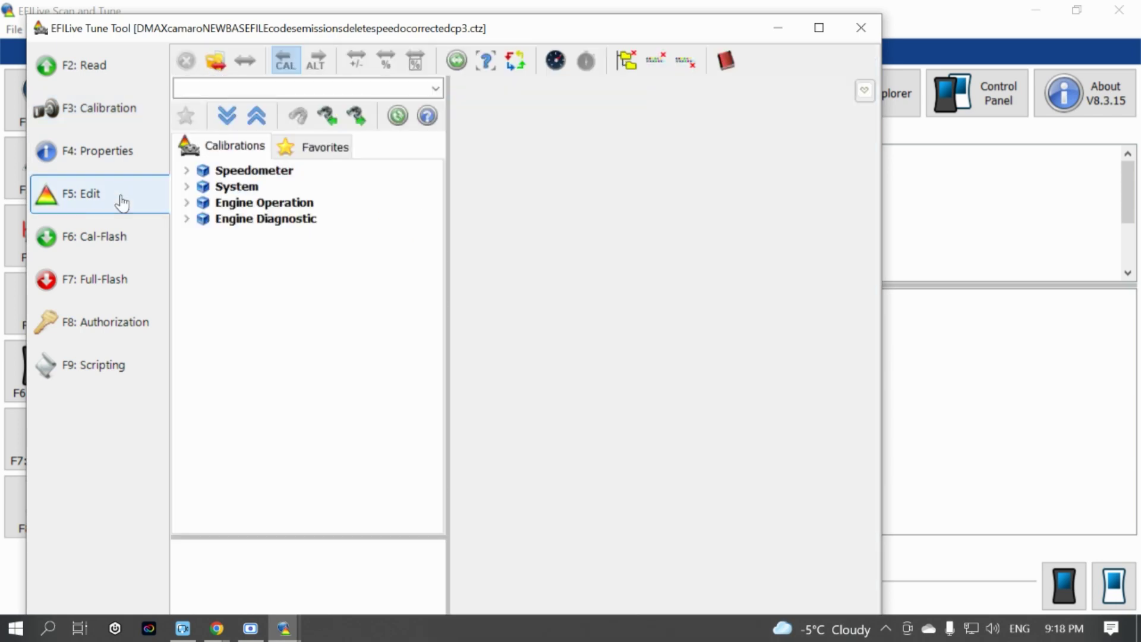
click(819, 30)
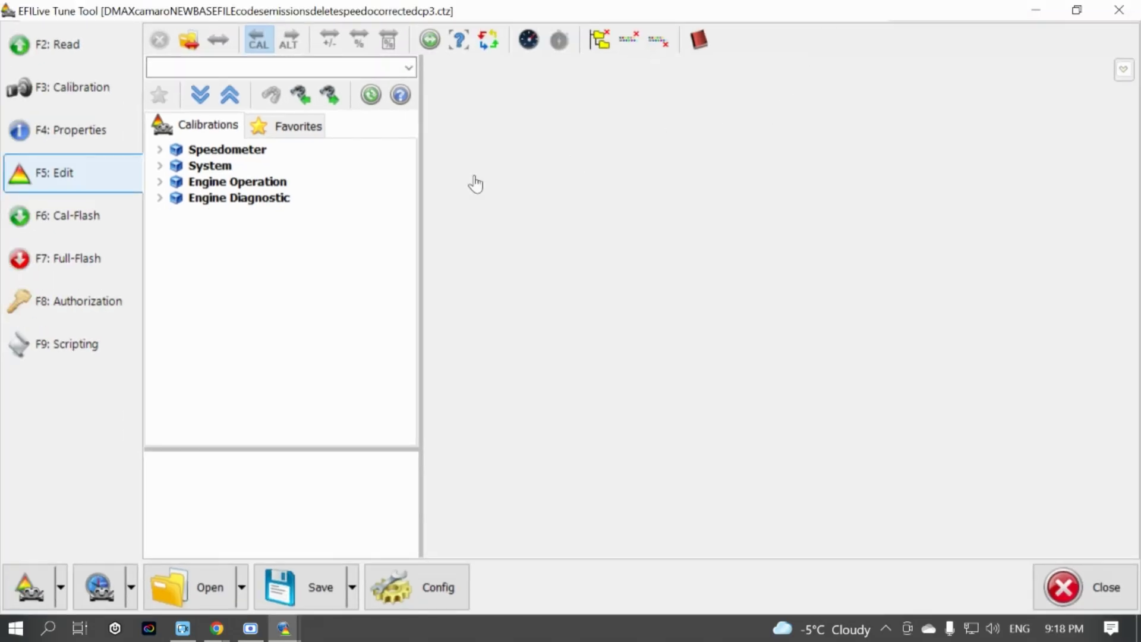
click(160, 150)
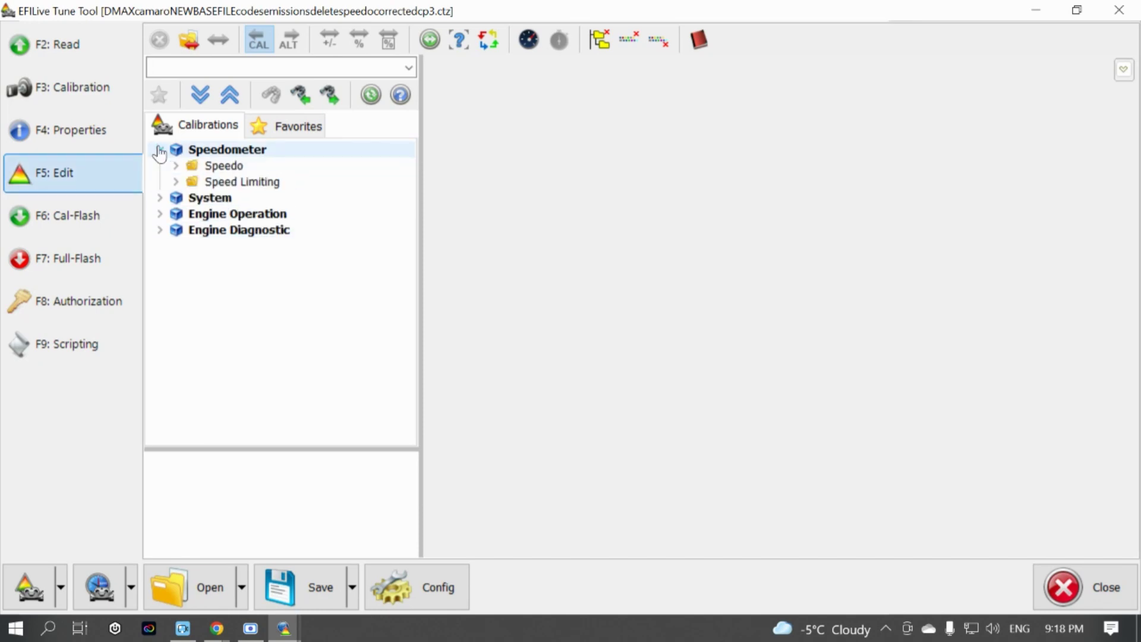
click(176, 165)
click(224, 183)
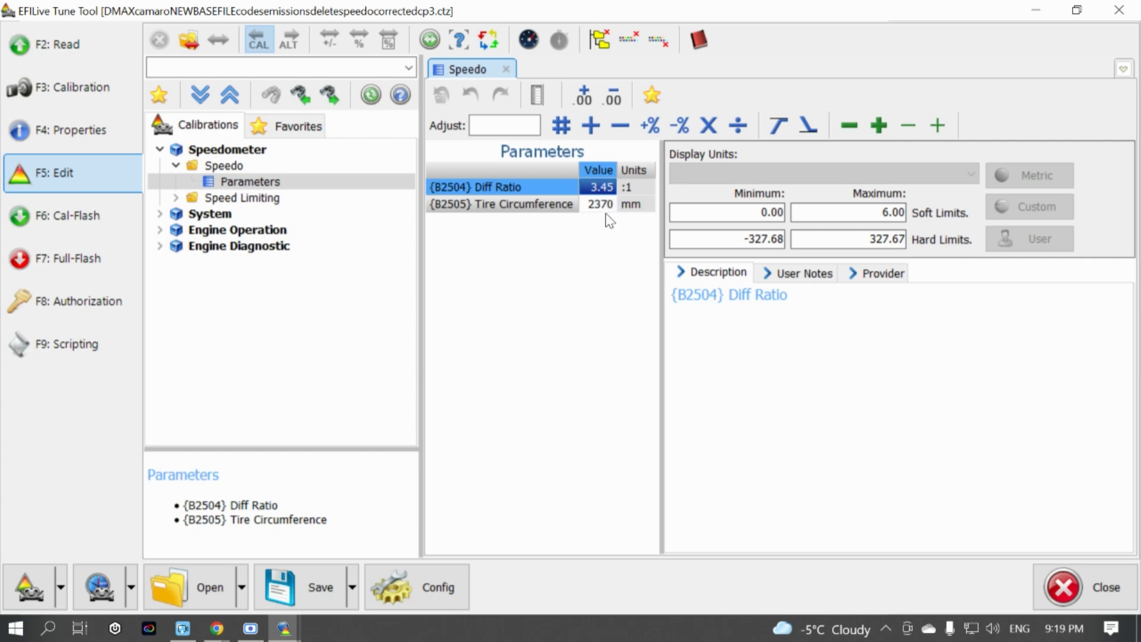
Review the Speed Limiting parameters of the Speedometer segment and collapse that segment.
click(177, 167)
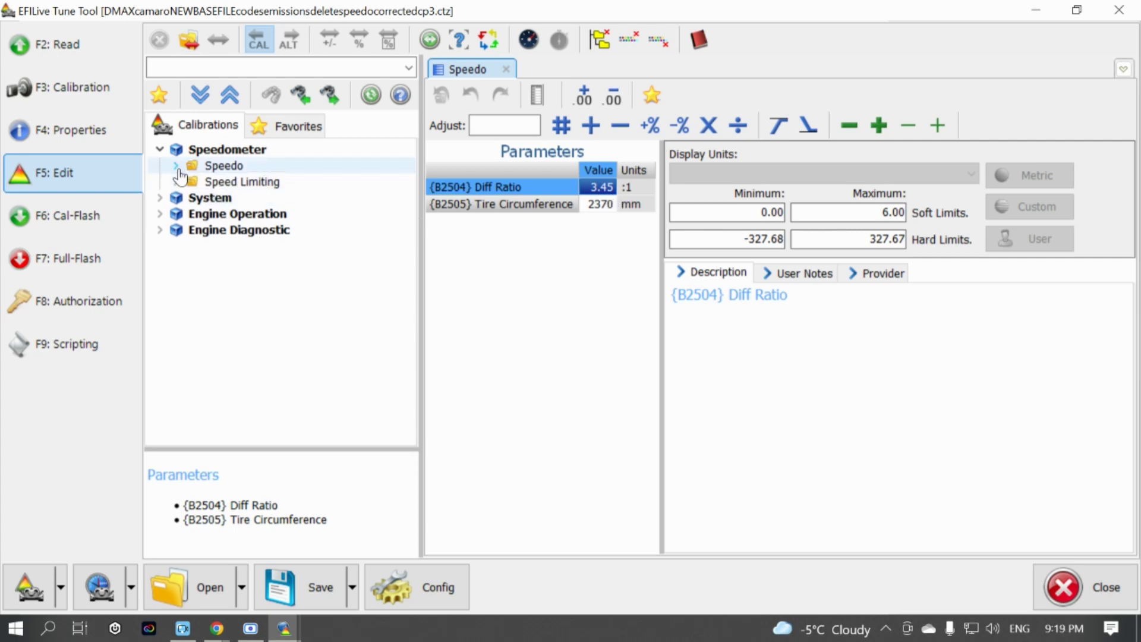
click(176, 181)
click(256, 213)
click(248, 198)
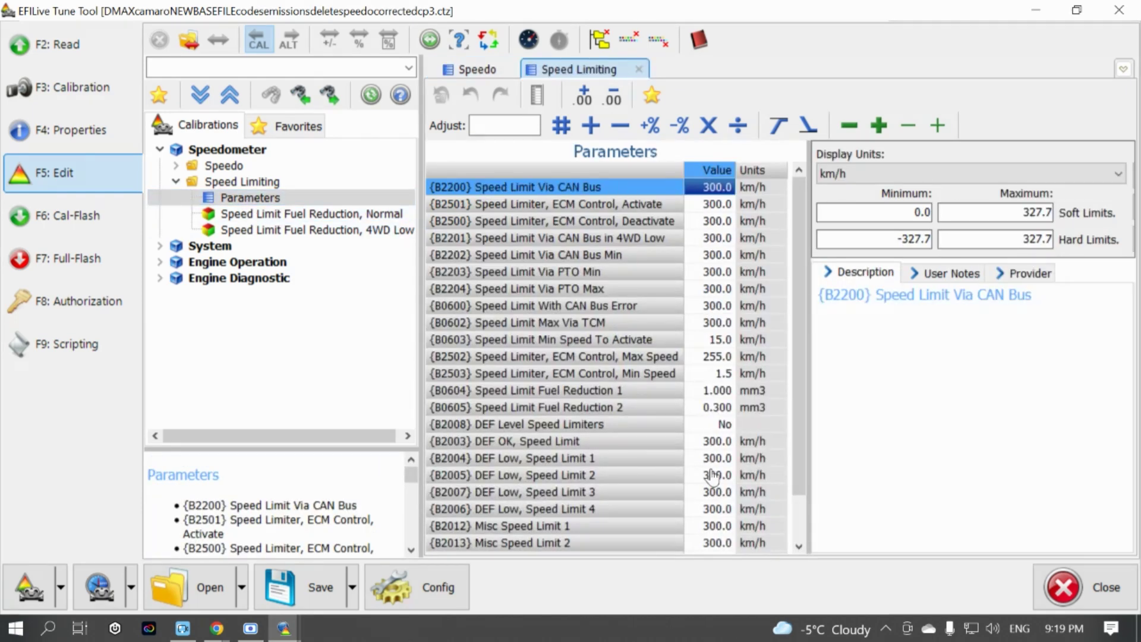
scroll(710, 488, down, 3)
scroll(699, 303, up, 3)
click(176, 181)
click(160, 149)
Check the VATS parameters in the System segment and collapse that segment.
click(160, 165)
click(176, 181)
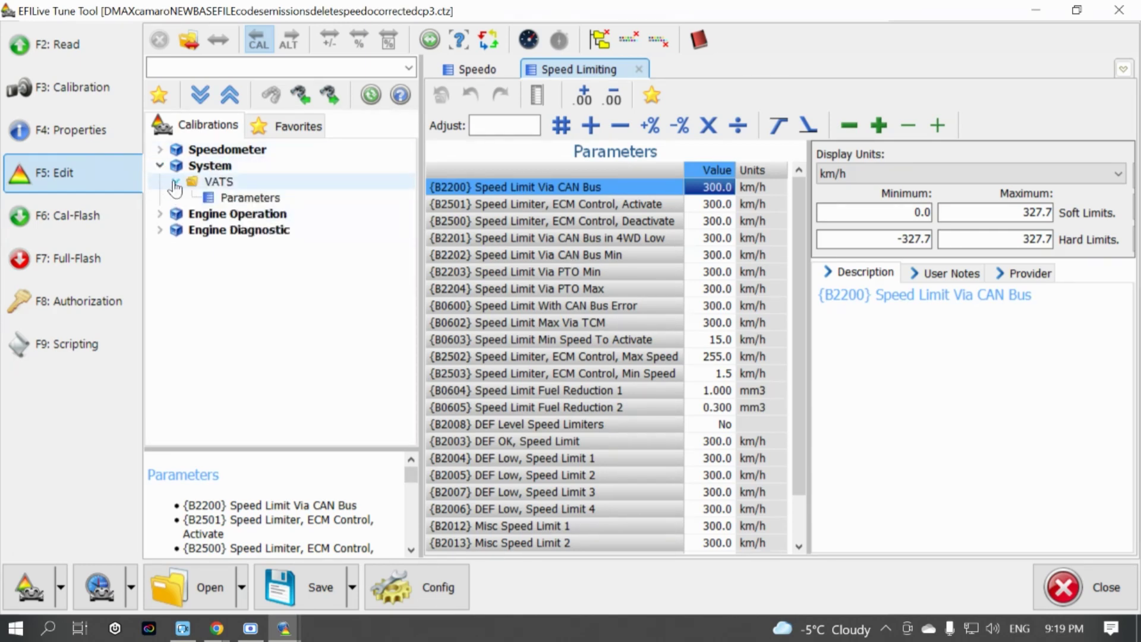
click(240, 198)
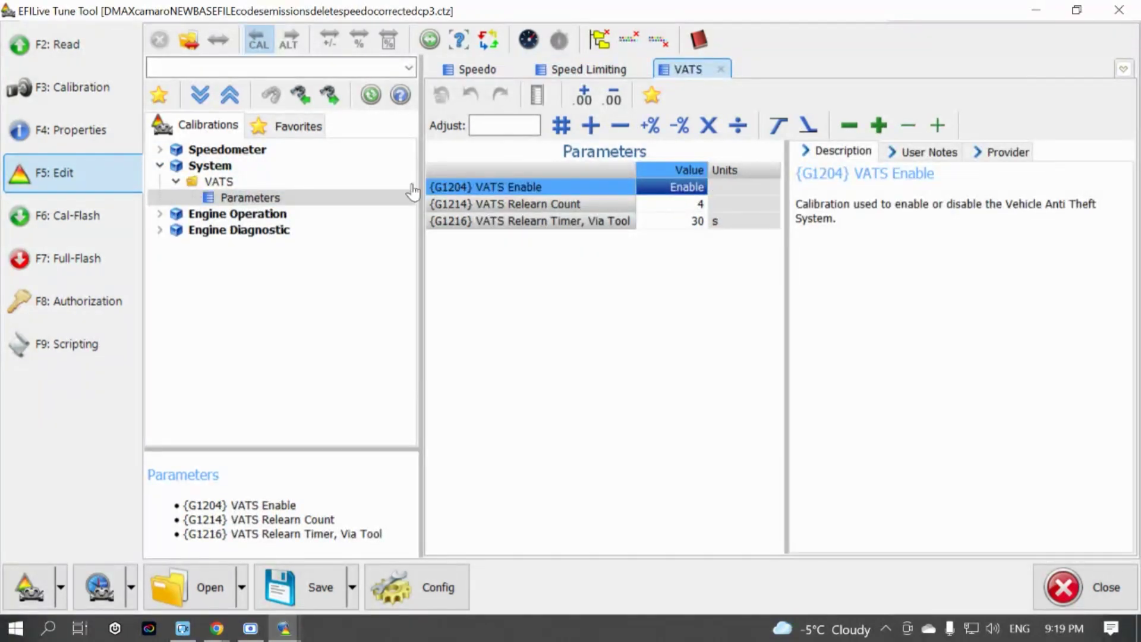
click(176, 181)
click(160, 165)
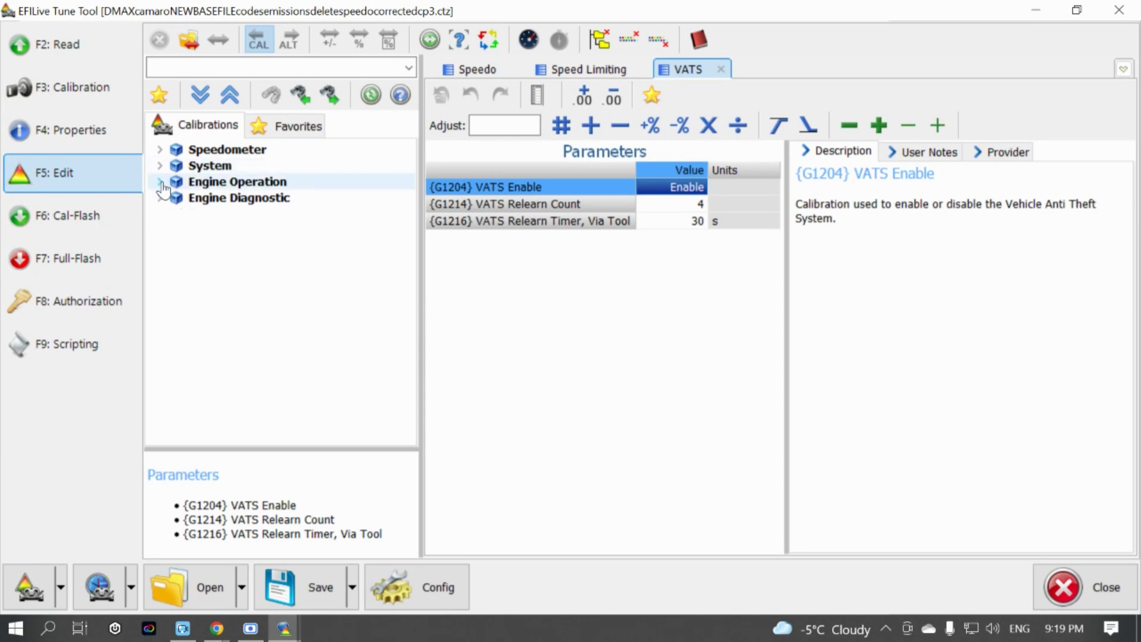
View the EGR parameters in the Engine Operation segment, including the EGR valve and cooler valve controller settings.
click(160, 182)
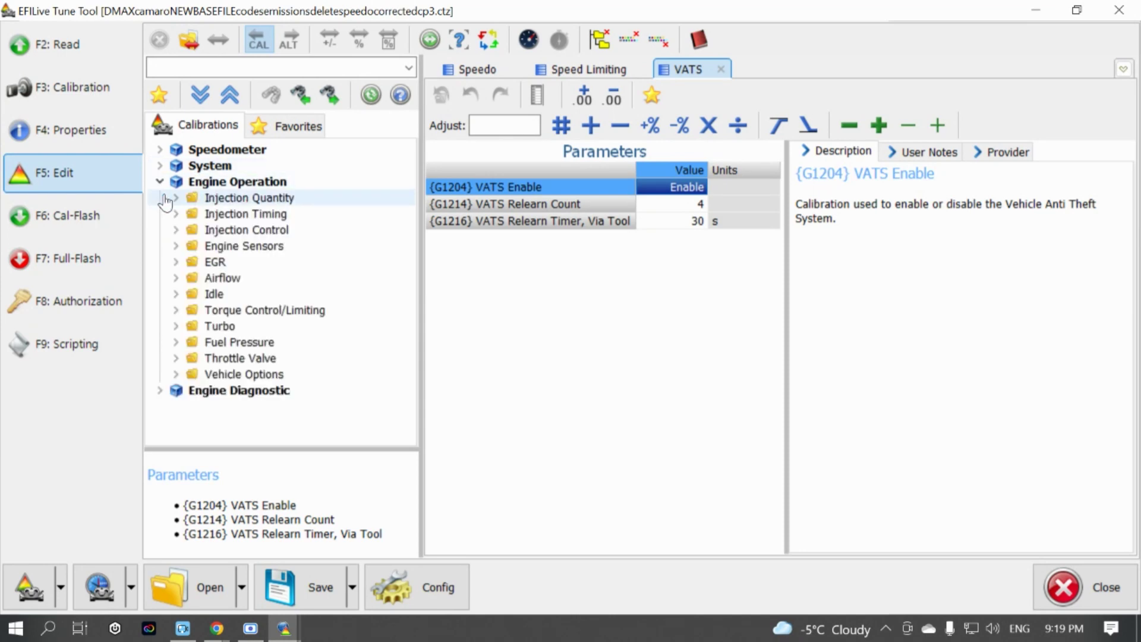
click(178, 375)
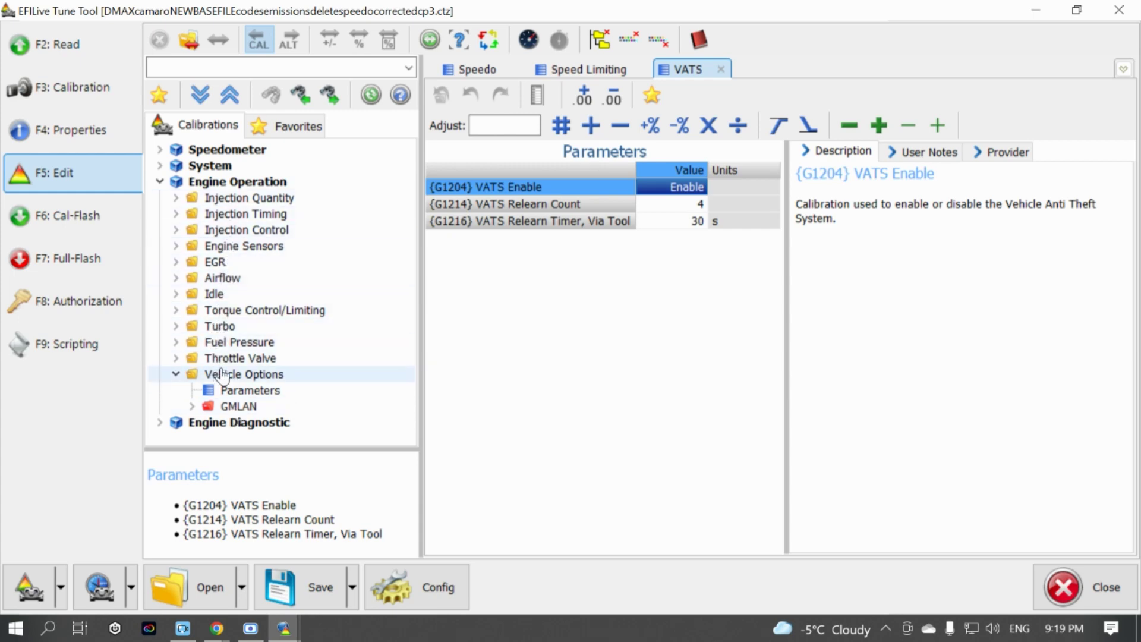
click(159, 182)
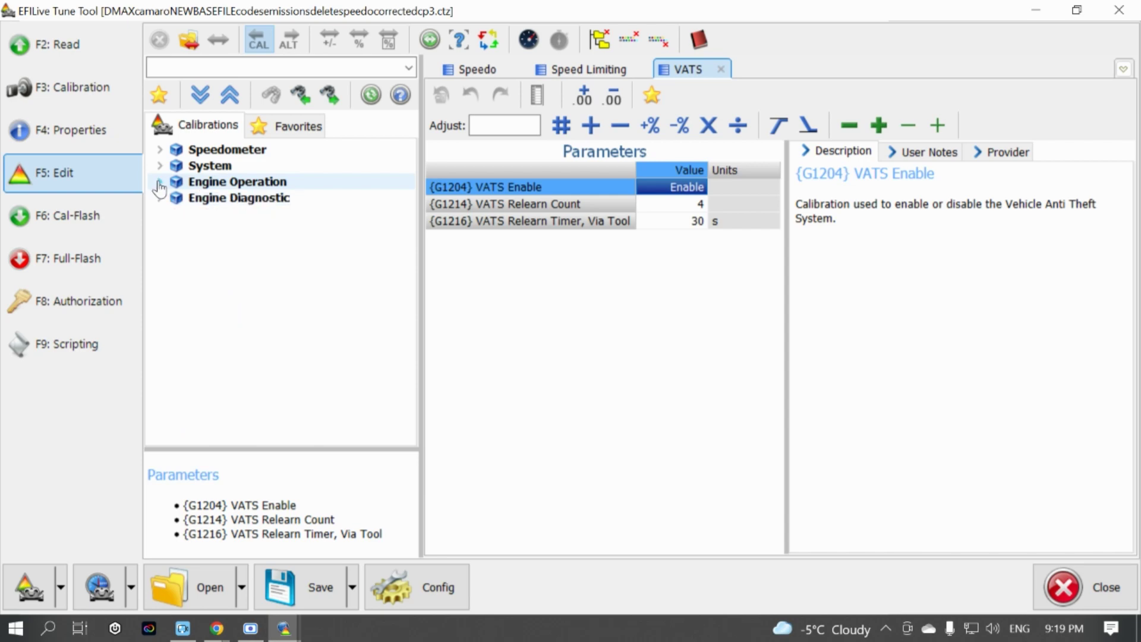
click(160, 184)
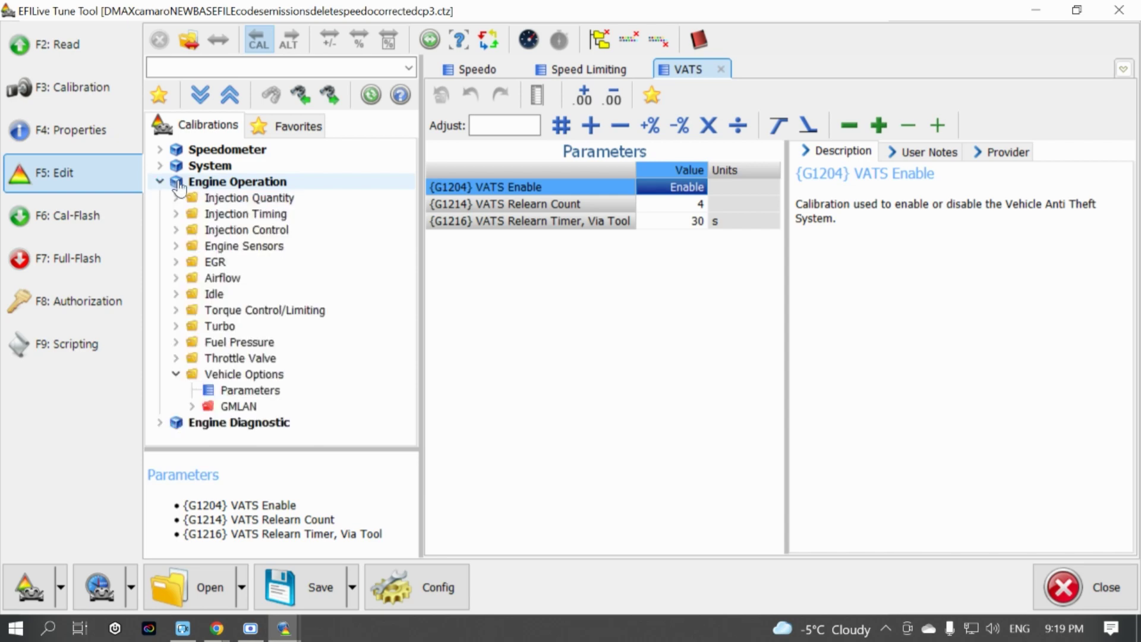
click(177, 262)
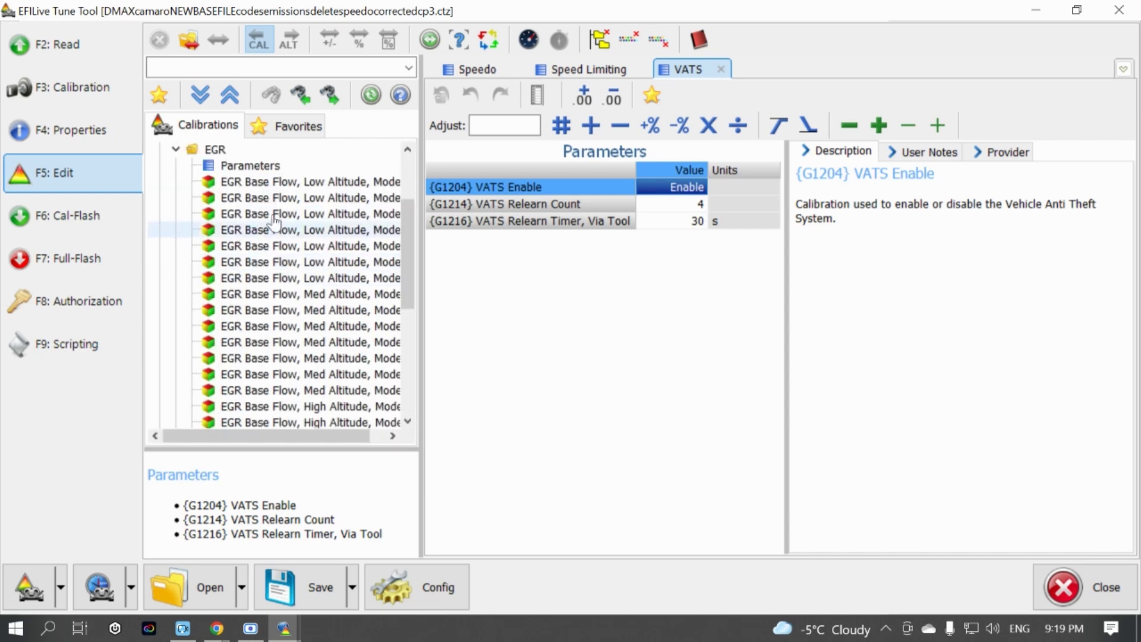
click(249, 165)
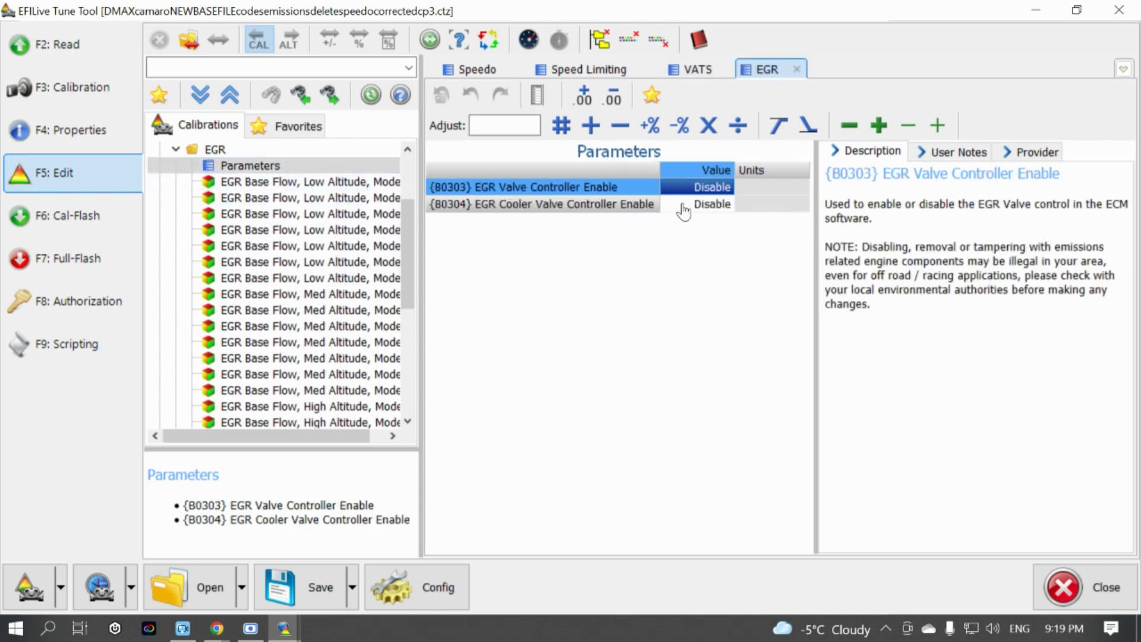
click(176, 153)
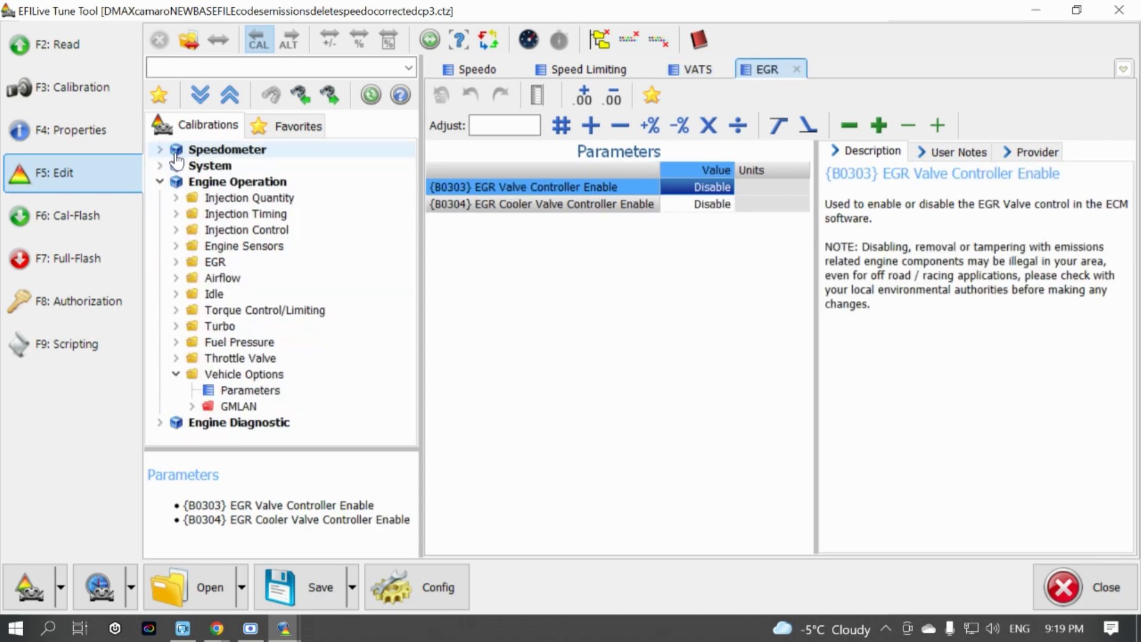
Examine the MAF Sensor Flow Conversion table among the Engine Sensors and collapse that folder.
click(177, 246)
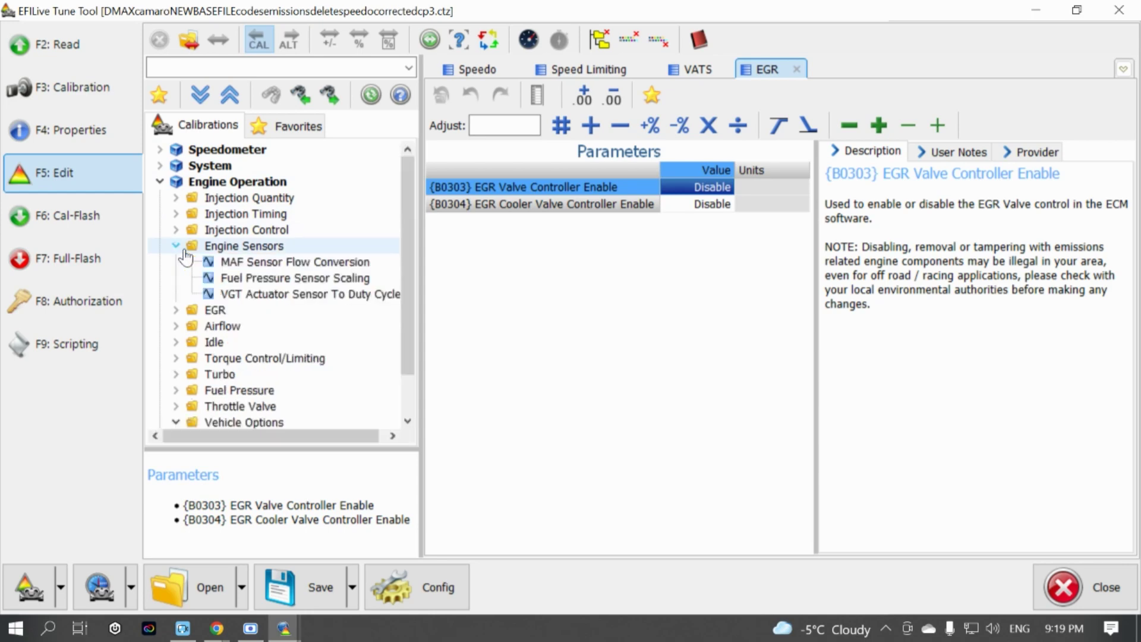
double_click(253, 262)
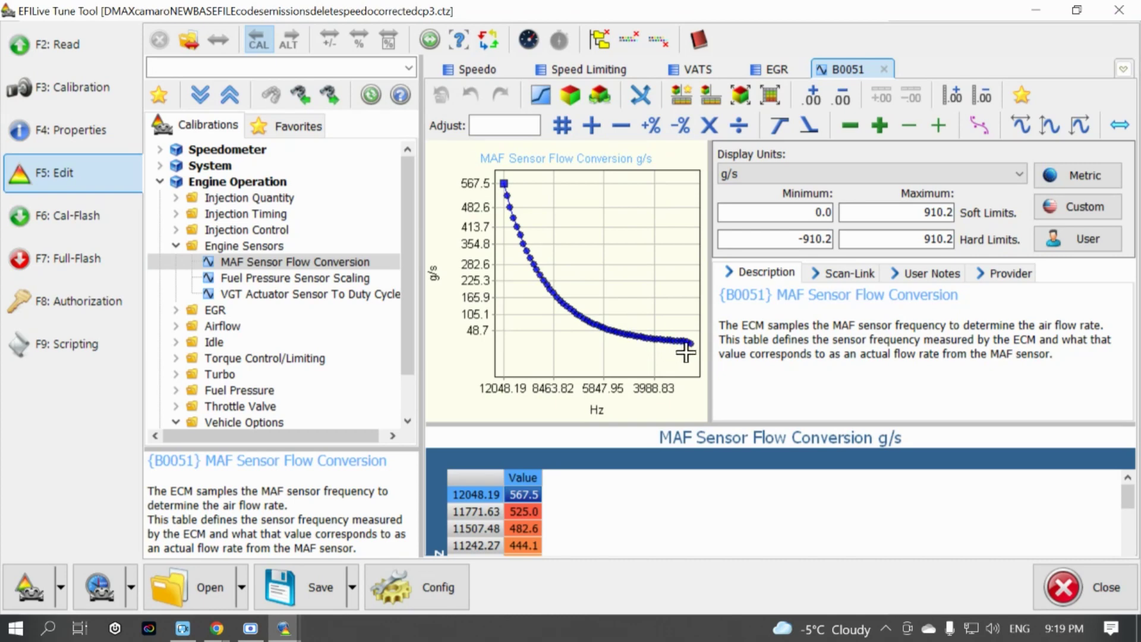
click(177, 247)
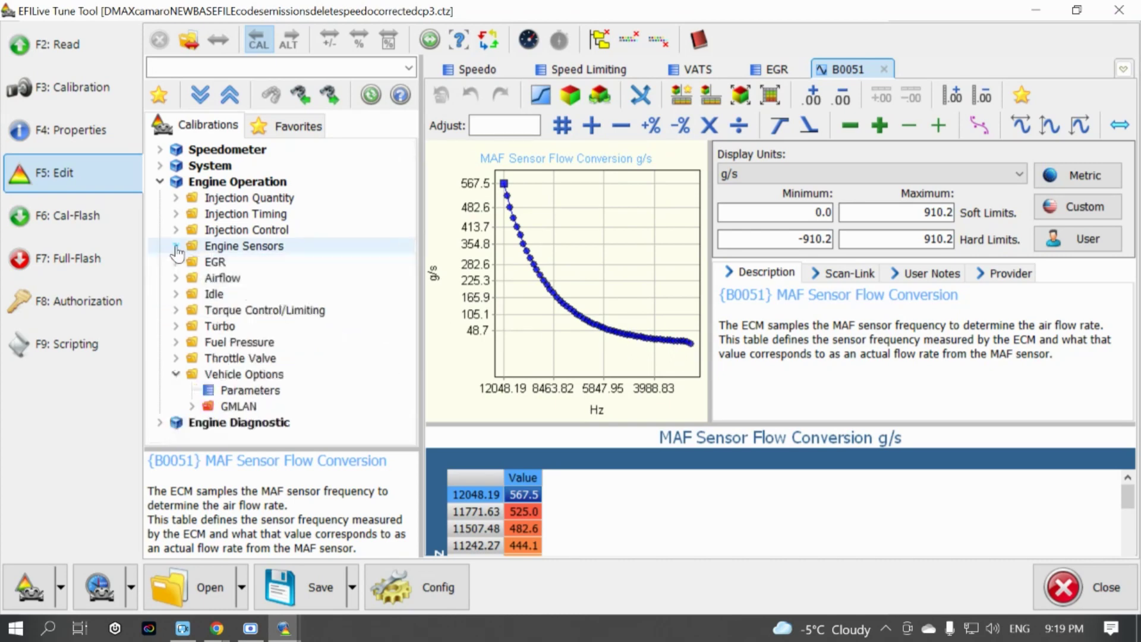
click(179, 279)
click(179, 280)
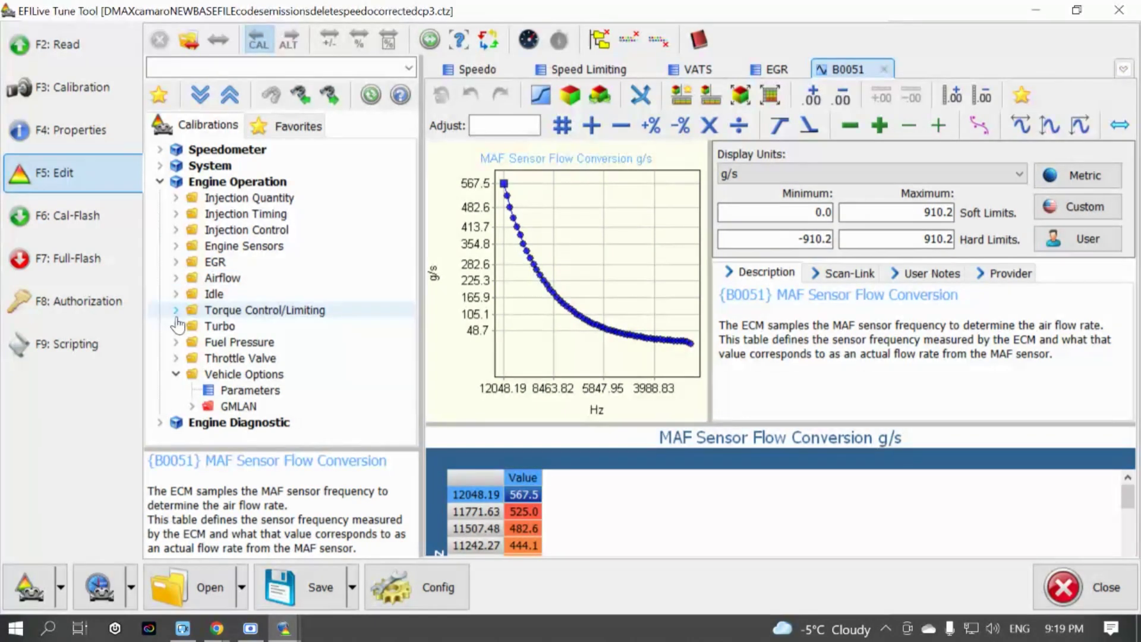
View the Idle parameters and the Base Idle Speed table in Engine Operation.
click(176, 294)
click(238, 310)
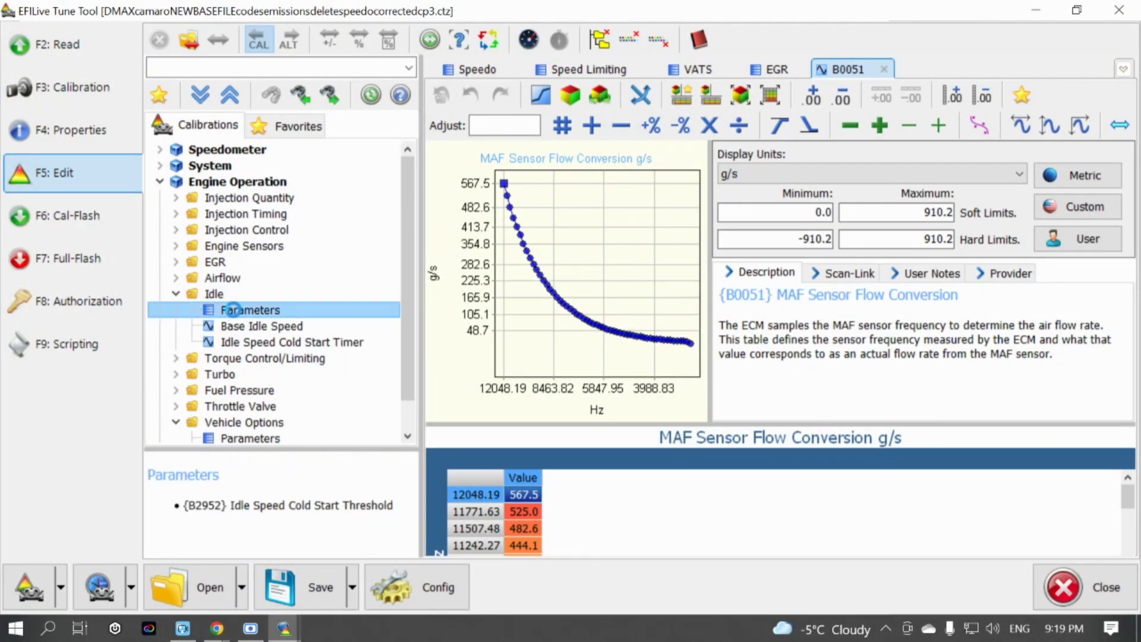
click(296, 326)
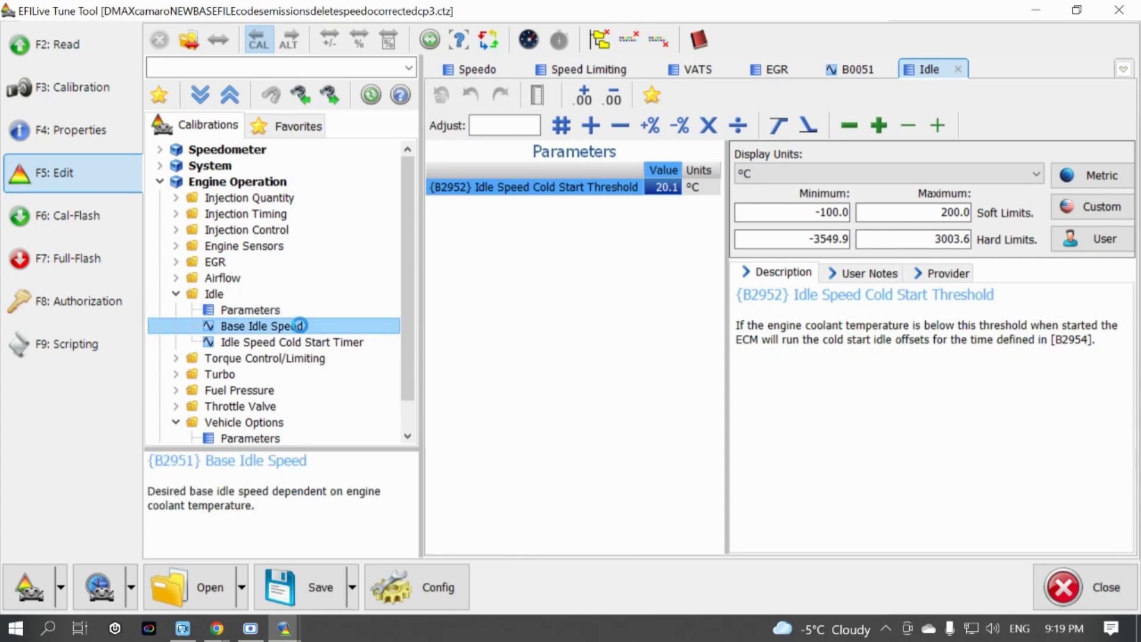
click(177, 296)
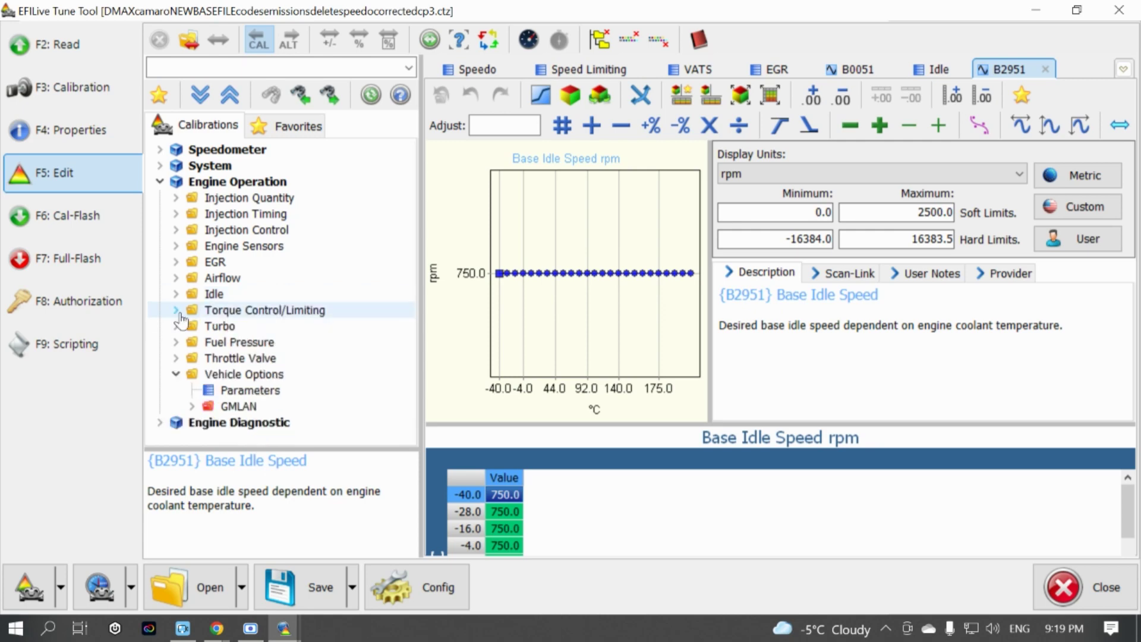
Check the Throttle Valve parameters in Engine Operation, including the throttle valve controller setting.
click(176, 358)
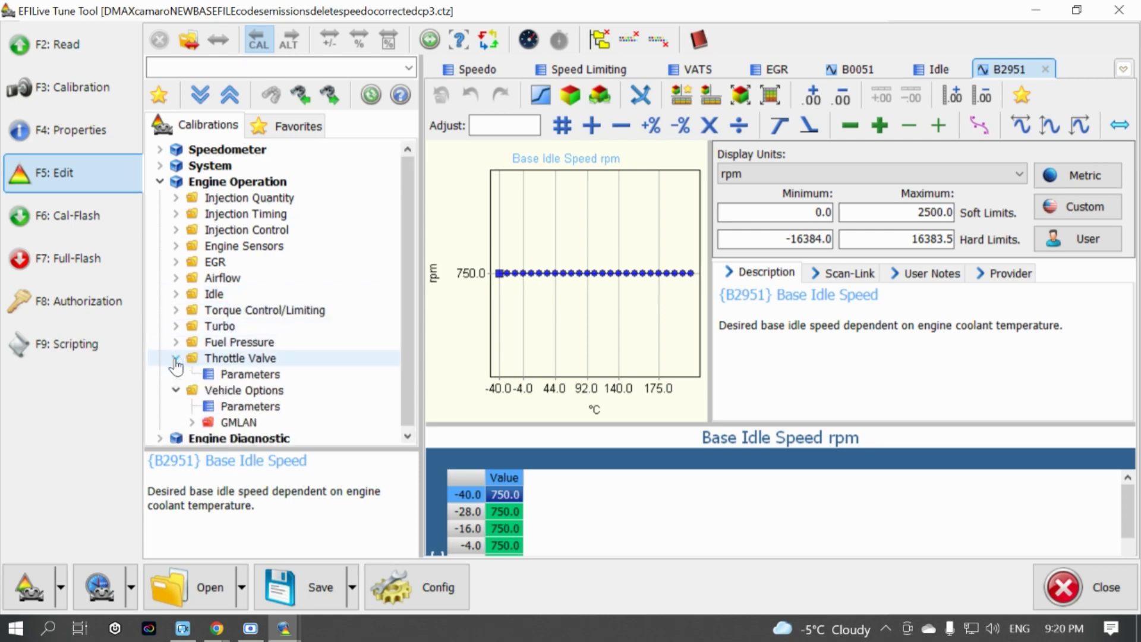
click(250, 374)
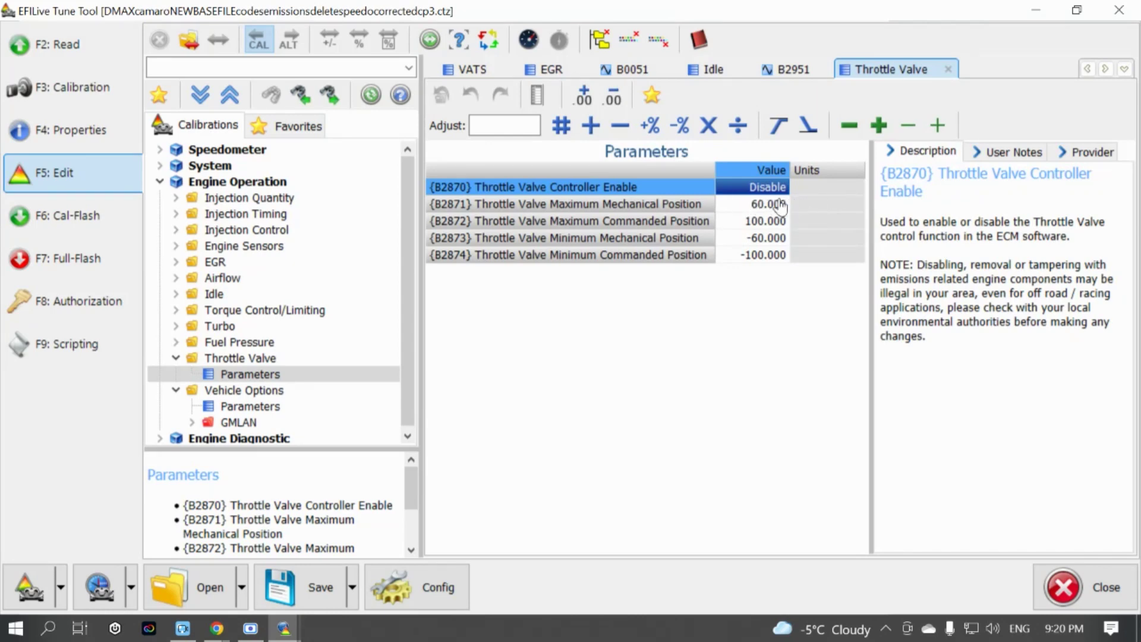
click(176, 358)
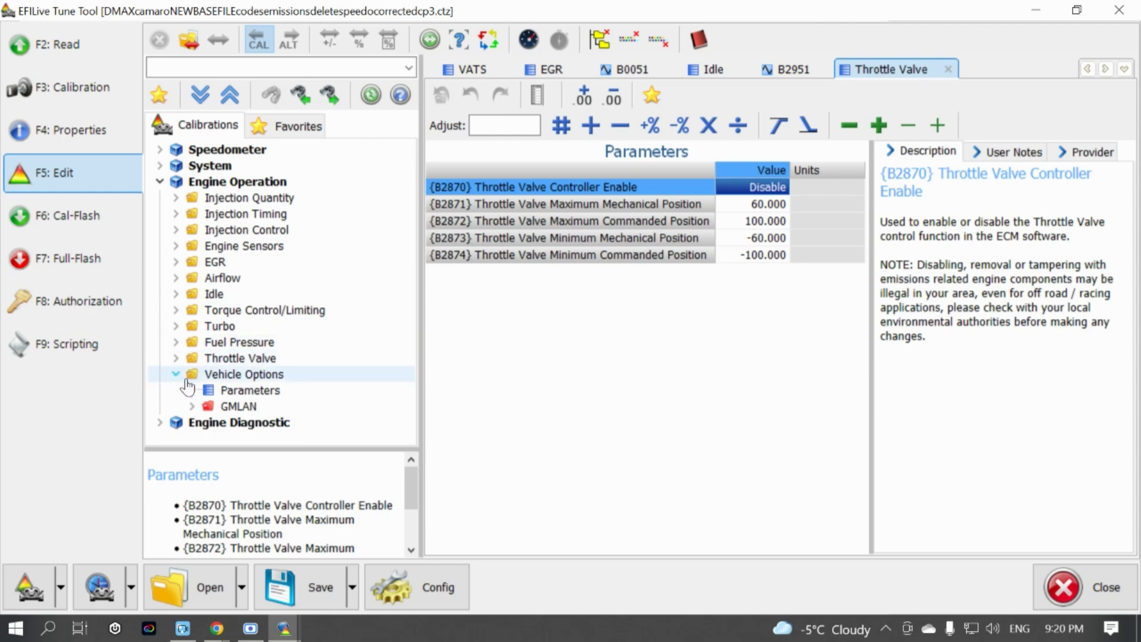
Examine the Vehicle Options parameters and the GMLAN CAN Receive ID Tables 1A, 1B and 2A.
click(250, 390)
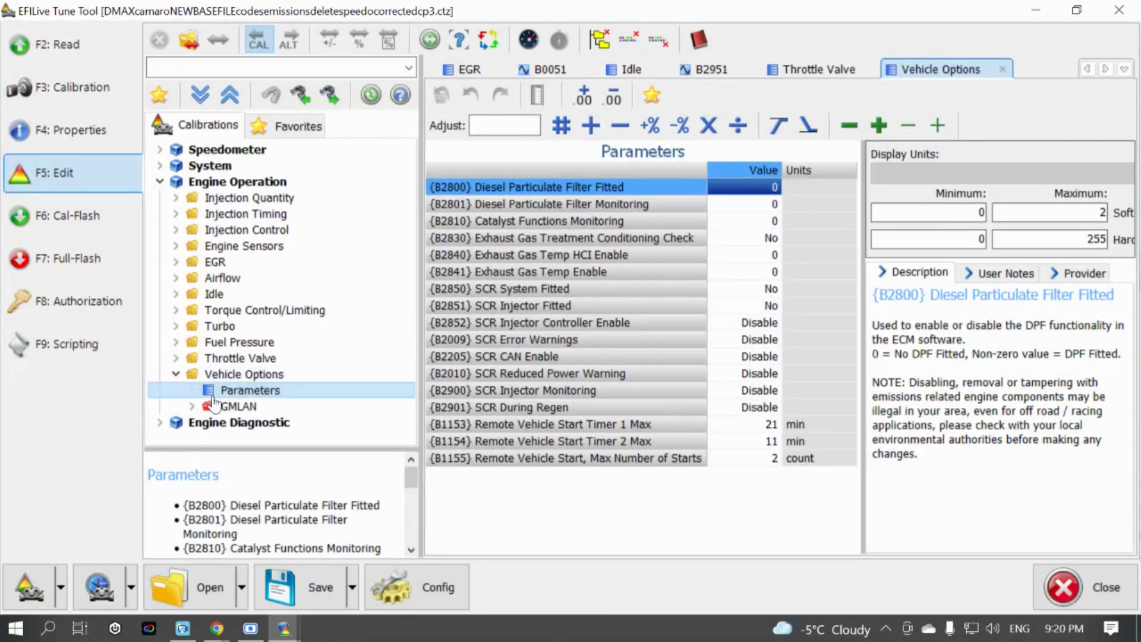
click(190, 406)
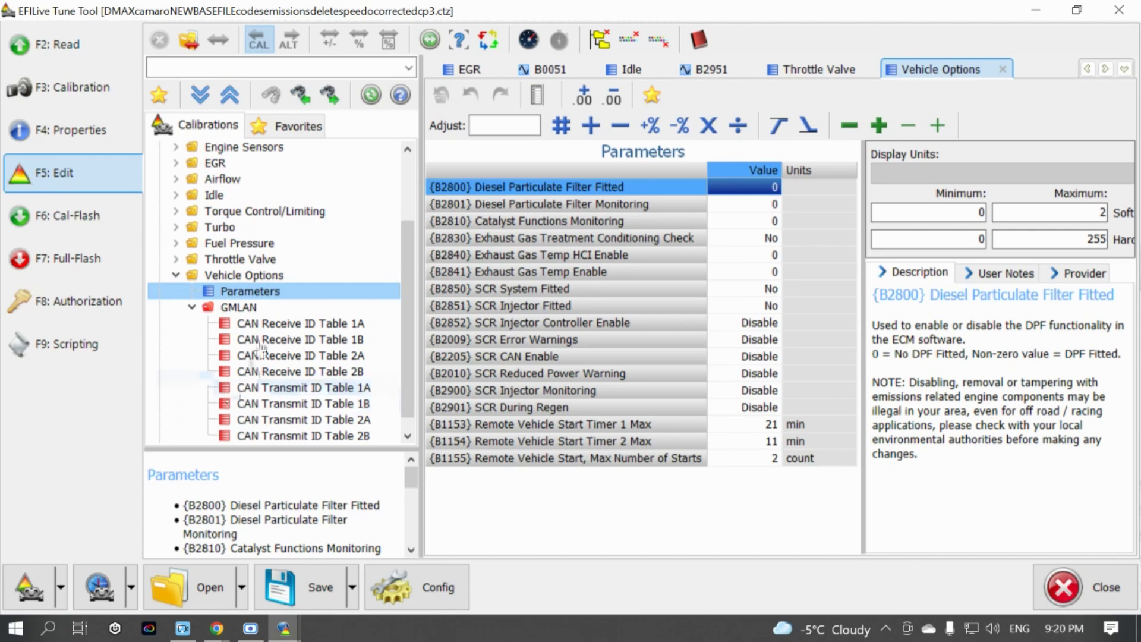
click(271, 326)
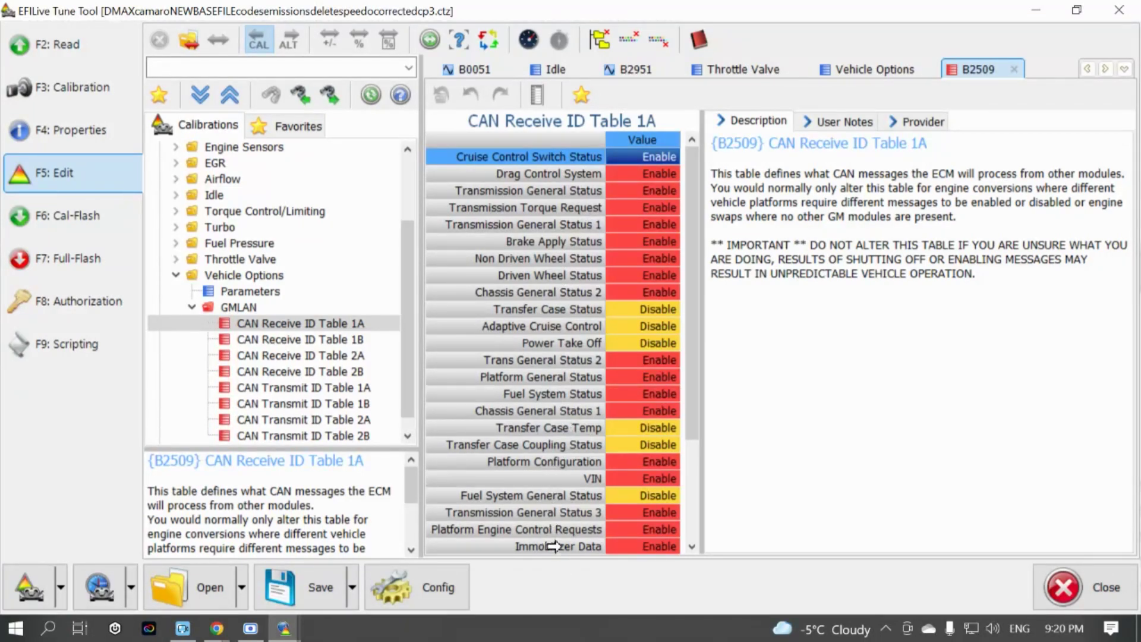
click(278, 343)
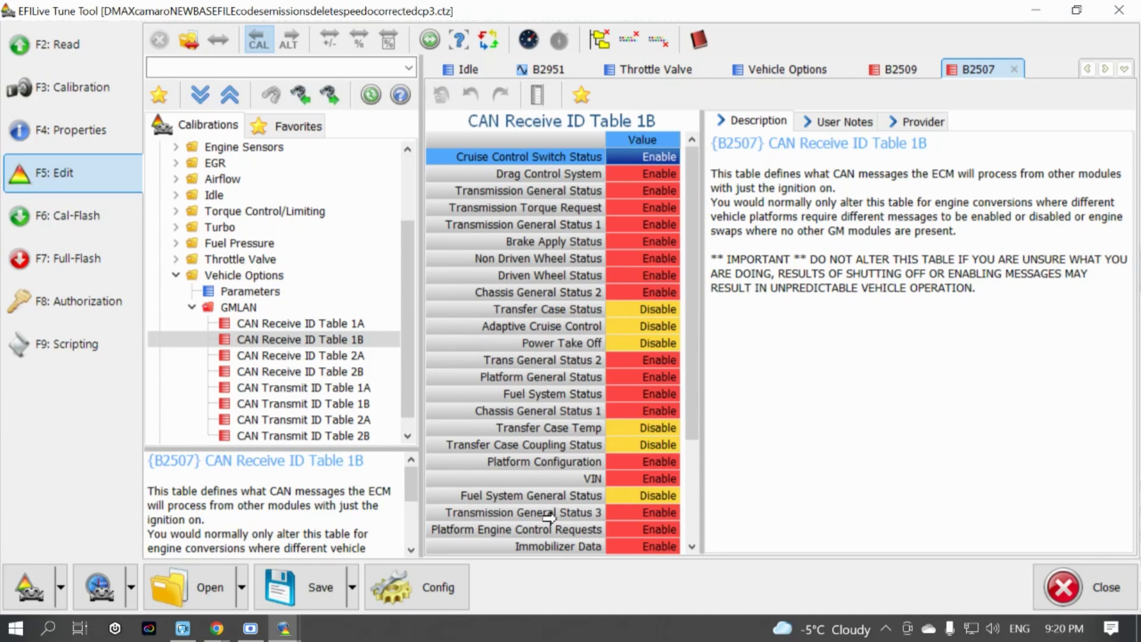
click(298, 355)
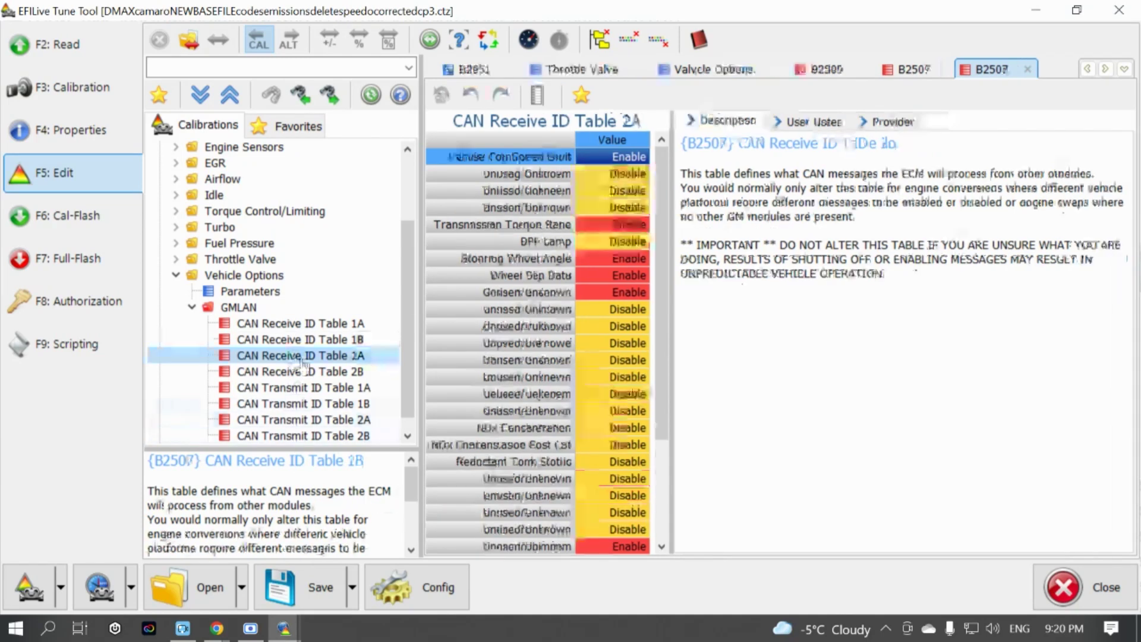
Switch the DPF Lamp message in CAN Receive ID Table 2A to Enable and back to Disable.
click(606, 241)
click(612, 242)
click(613, 248)
click(614, 250)
click(614, 244)
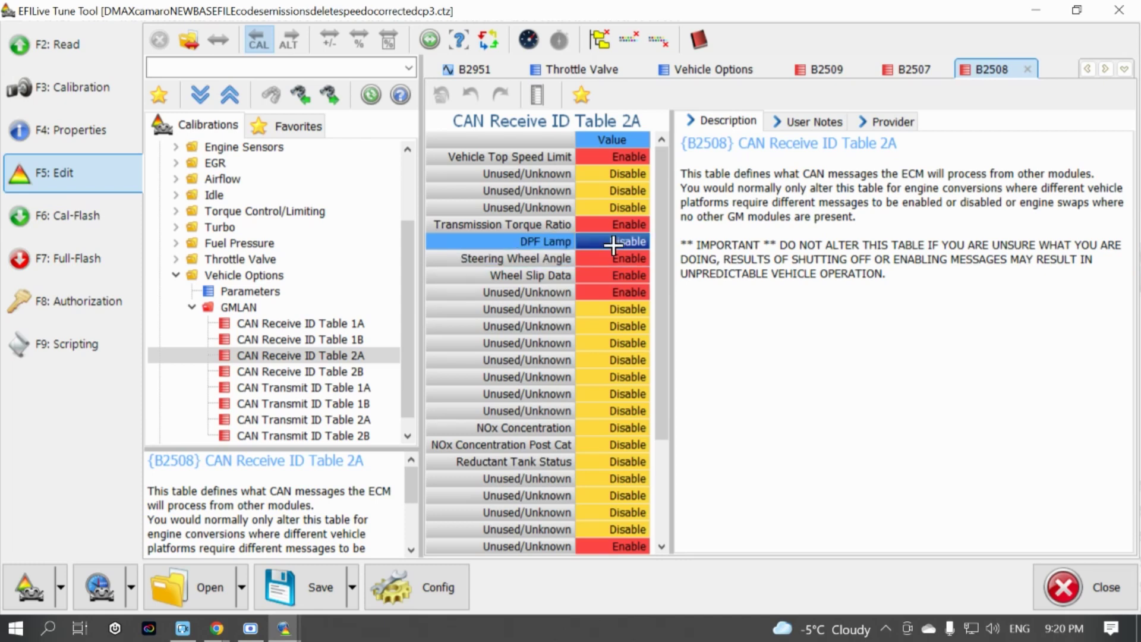
click(614, 245)
click(594, 275)
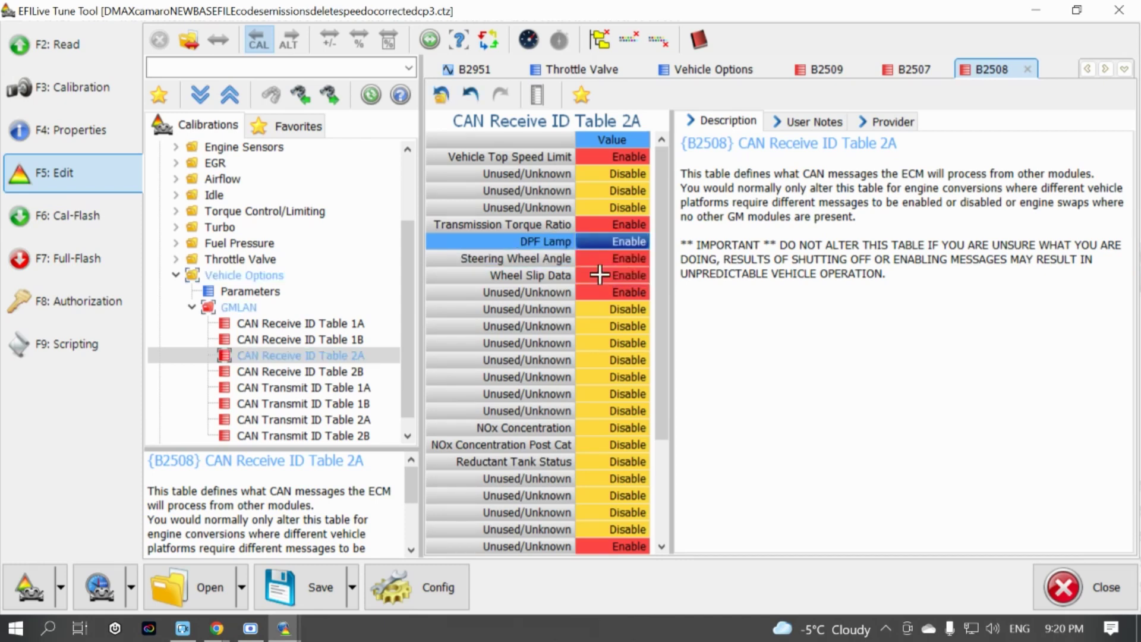
click(594, 241)
click(594, 260)
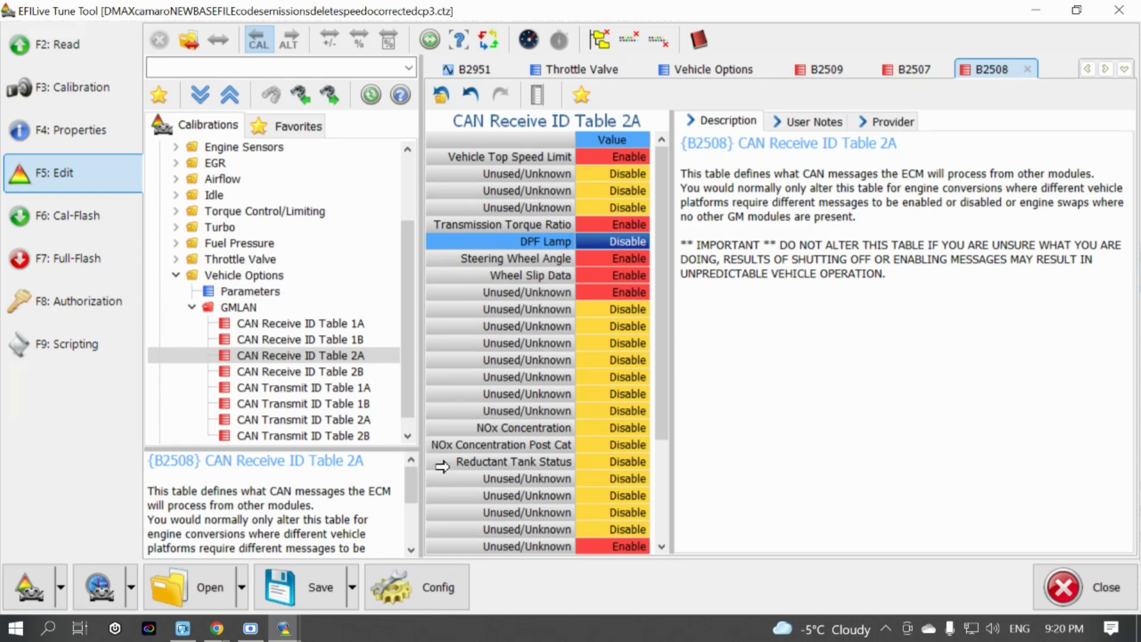
View CAN Receive ID Table 2B in the GMLAN folder.
click(324, 372)
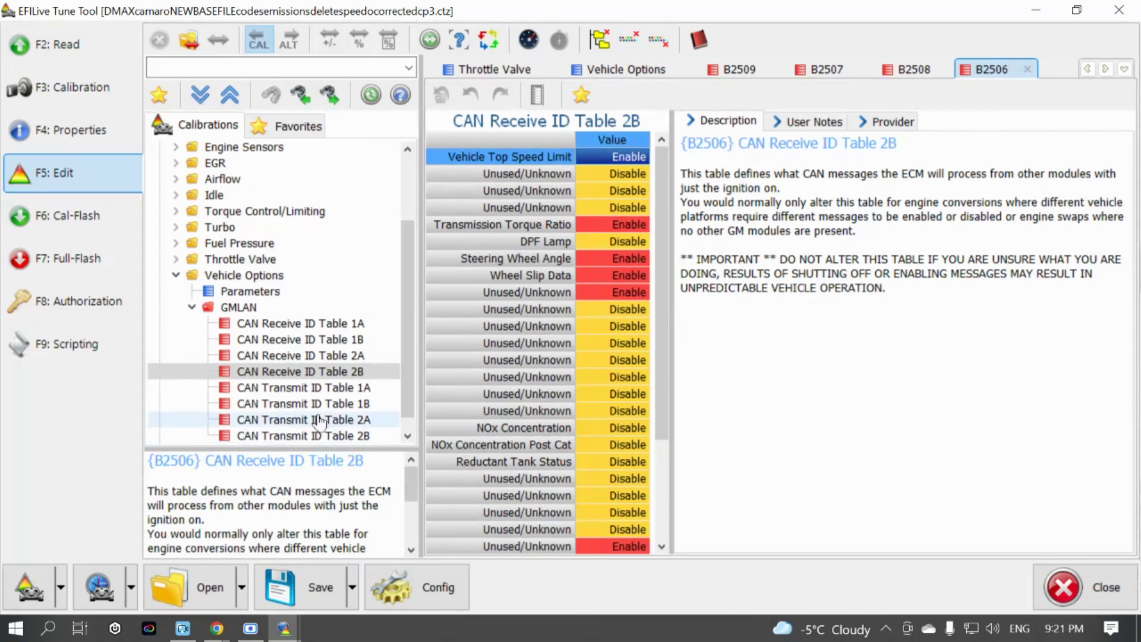
View the GMLAN CAN Transmit ID Tables 1A, 1B, 2A and 2B.
click(306, 387)
click(310, 404)
click(305, 420)
click(306, 436)
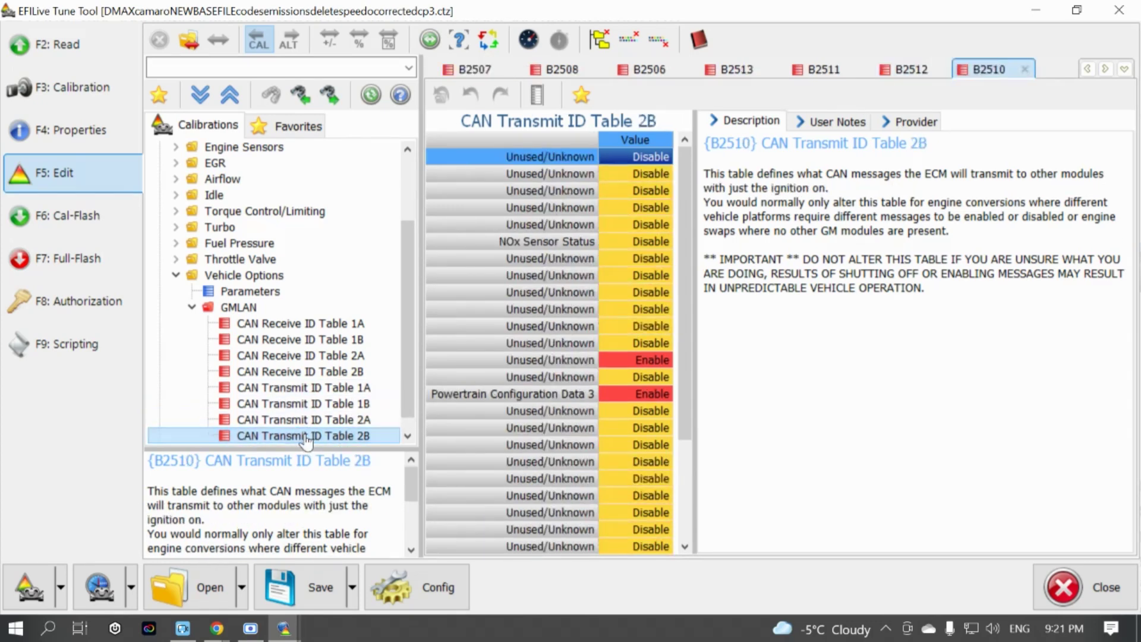
Collapse the Engine Operation calibrations and open the DTC Activation Table from Diagnostic DTCs under Engine Diagnostic.
click(192, 291)
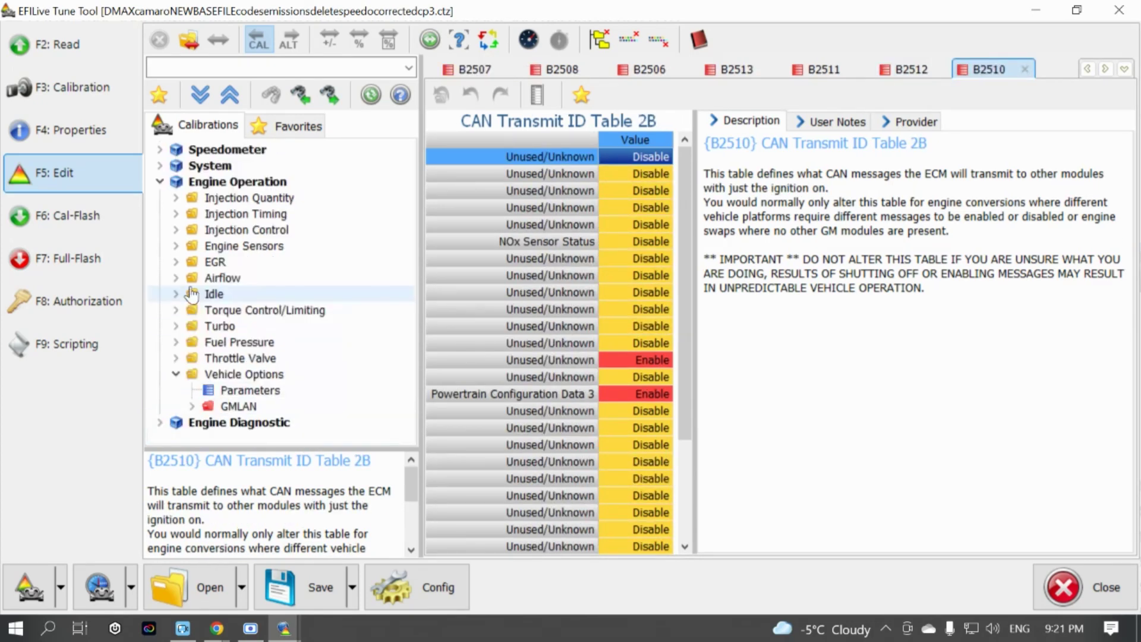
click(176, 374)
click(159, 182)
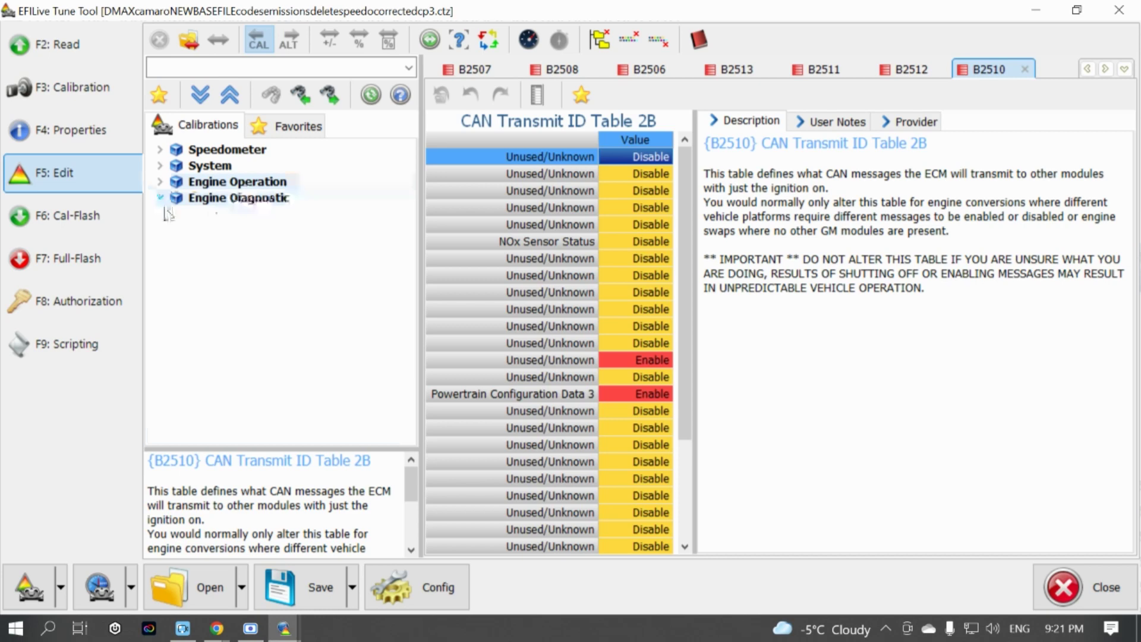
click(159, 197)
click(176, 214)
click(176, 214)
click(176, 230)
click(254, 248)
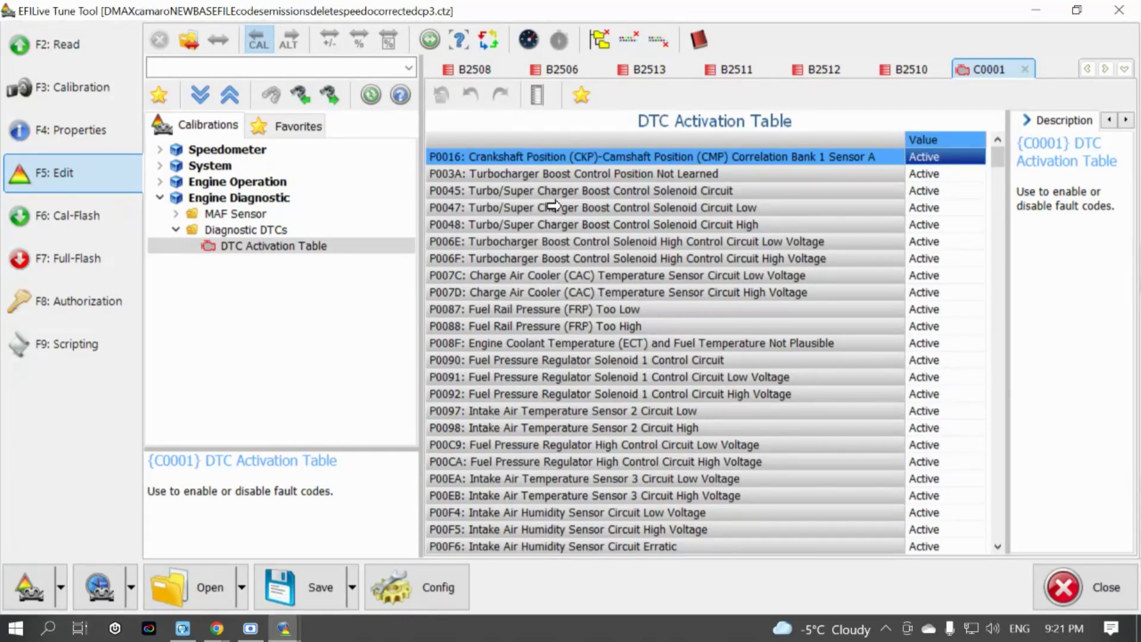
Examine the DTC Activation Table entries from the crankshaft position and turbo codes through the misfire and EGR codes.
scroll(547, 263, down, 5)
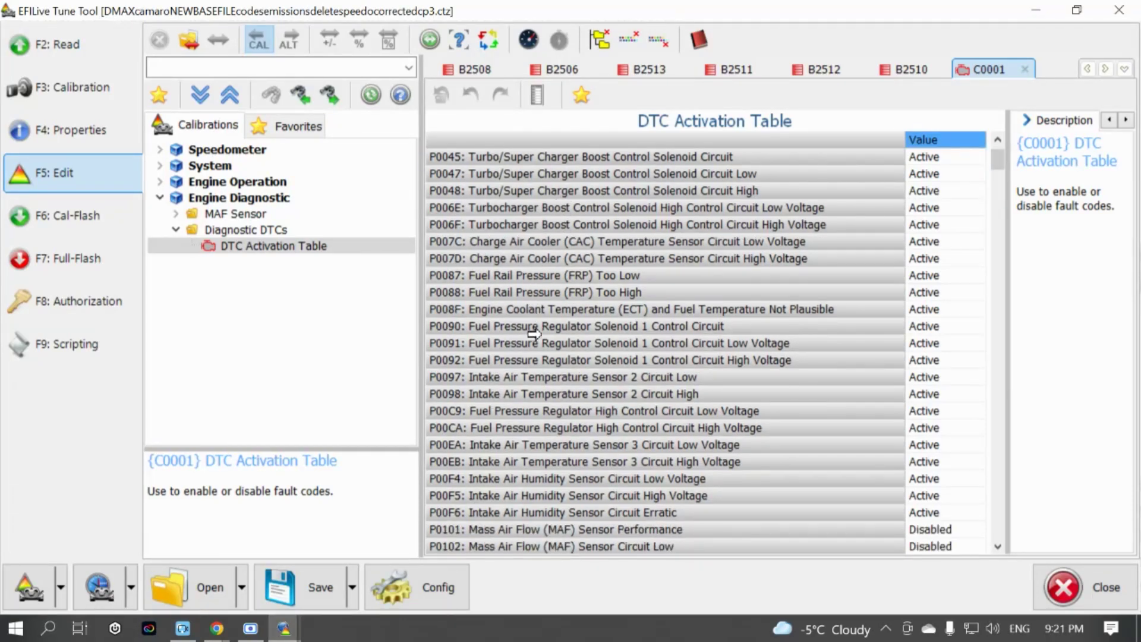
scroll(533, 351, down, 7)
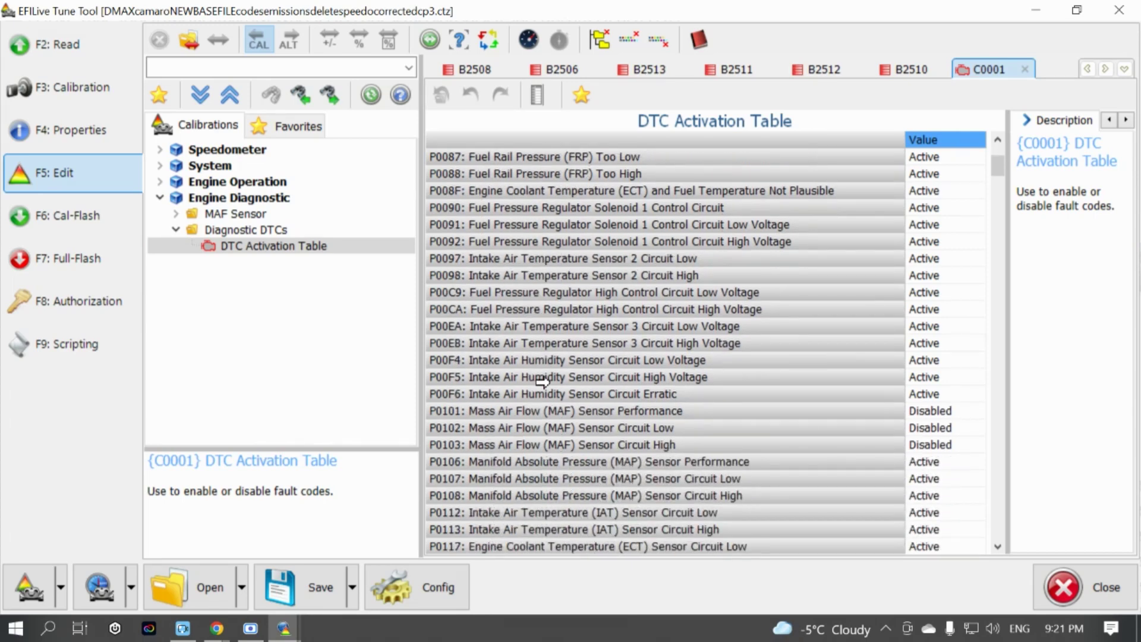
scroll(546, 386, down, 18)
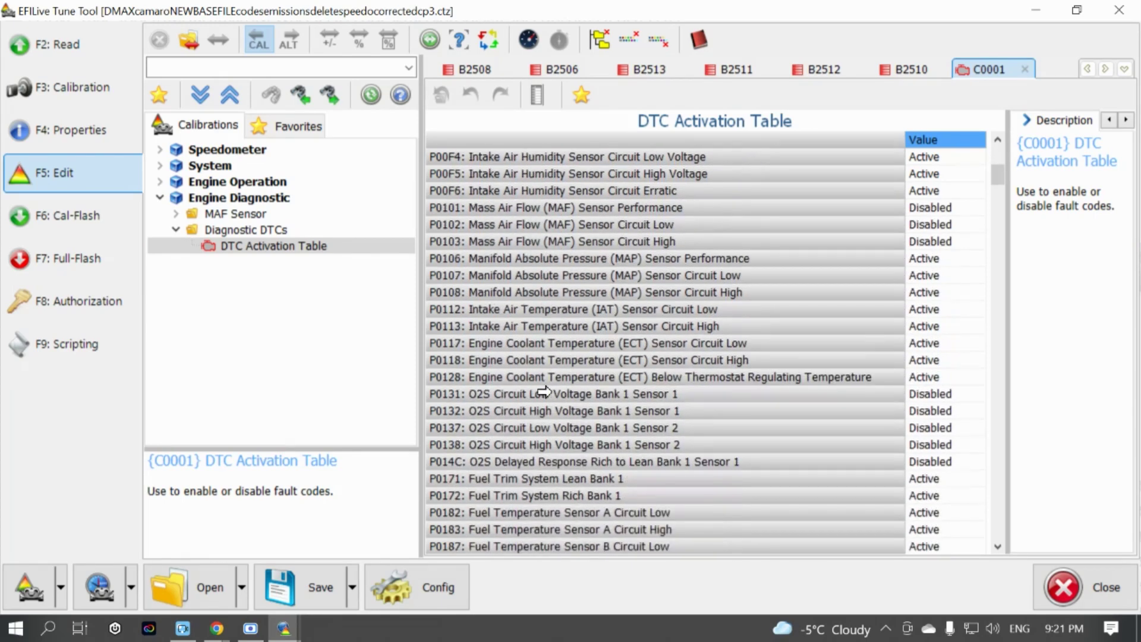
scroll(545, 392, down, 19)
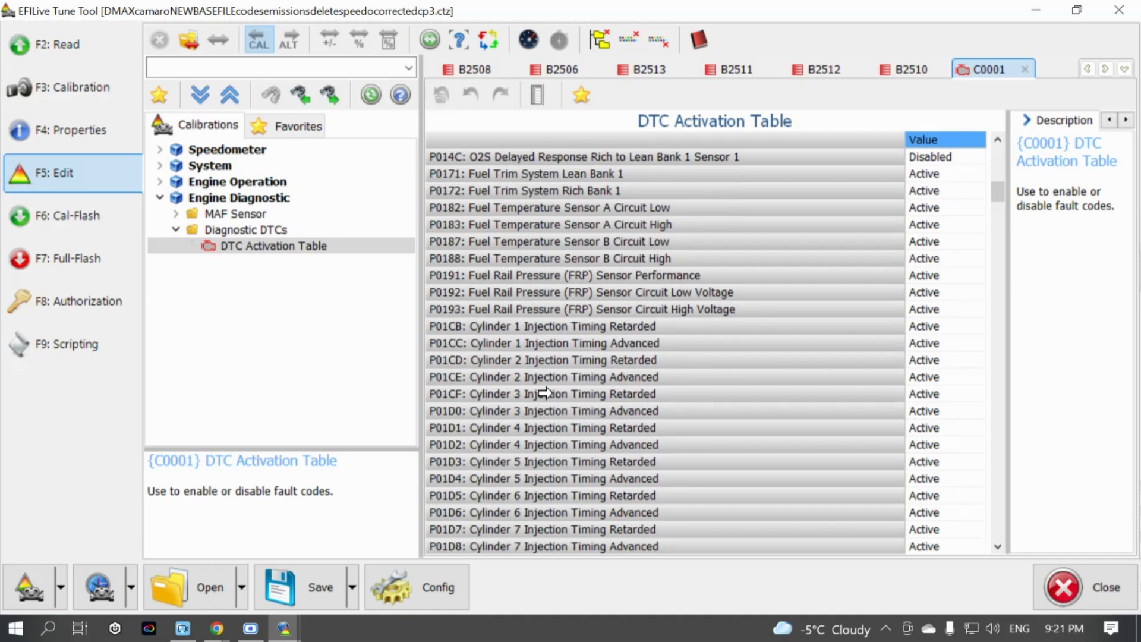
scroll(588, 404, down, 13)
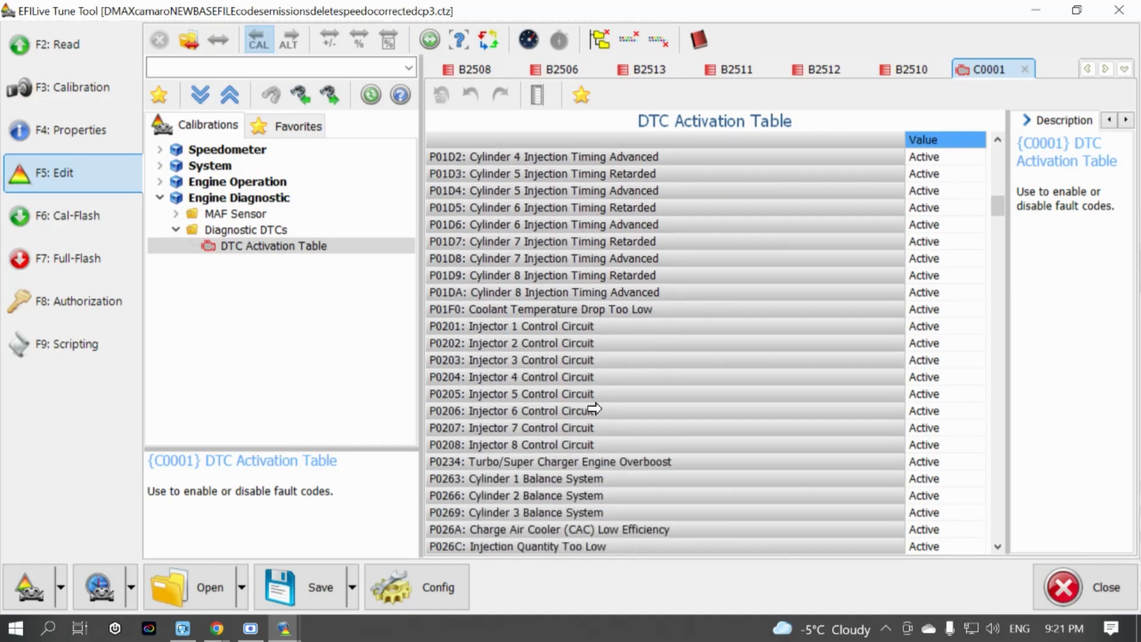
scroll(601, 389, down, 8)
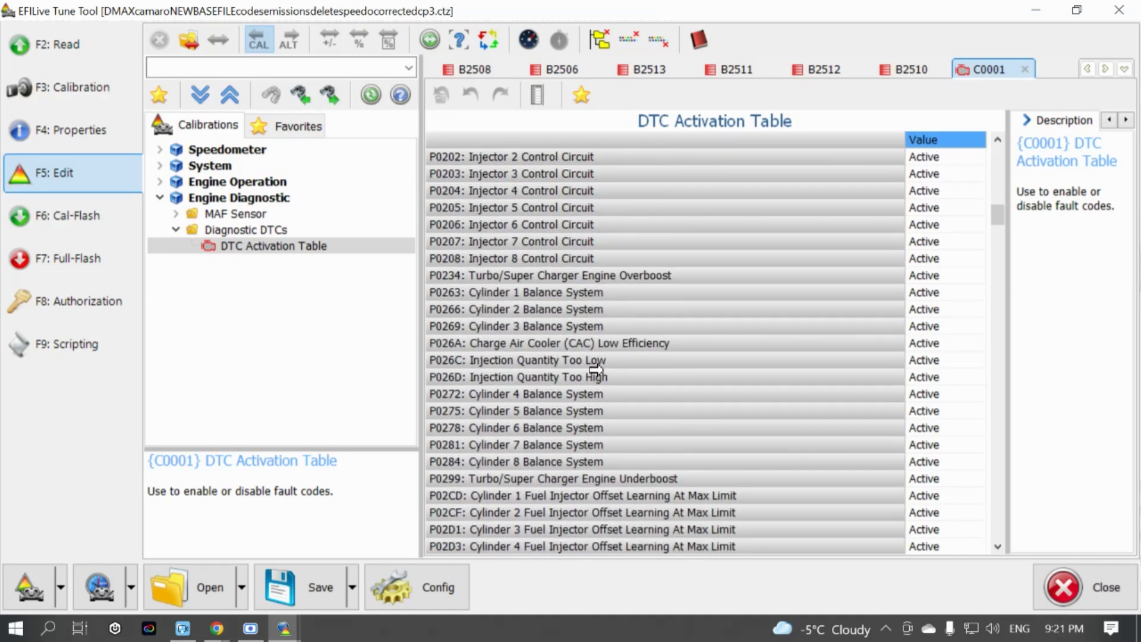
scroll(593, 380, down, 13)
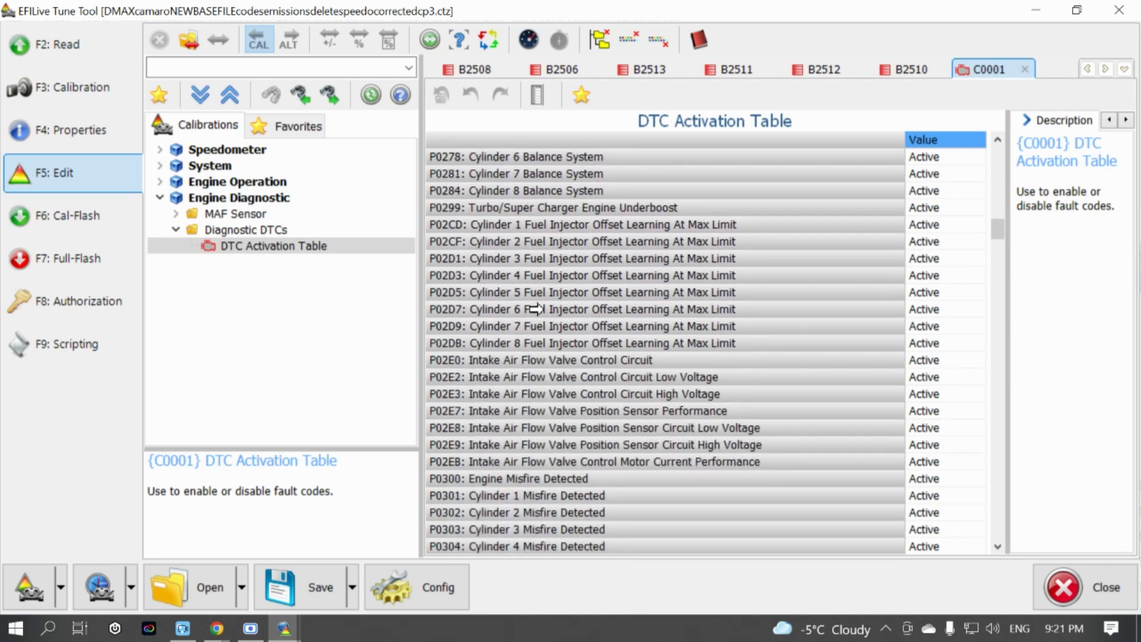
scroll(535, 309, down, 4)
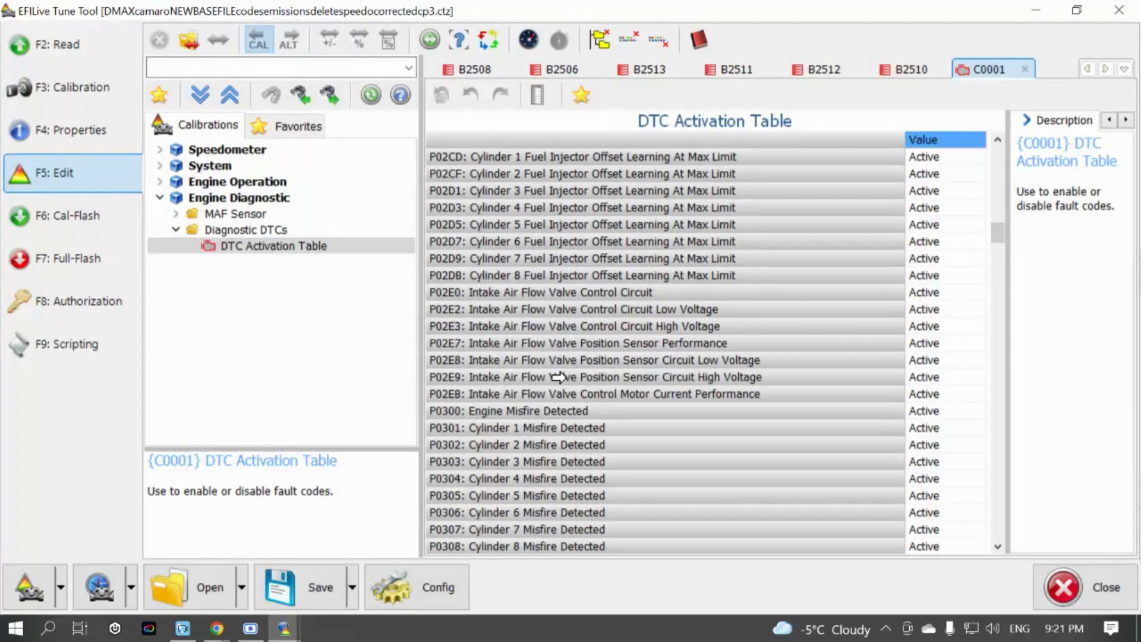
scroll(559, 377, down, 11)
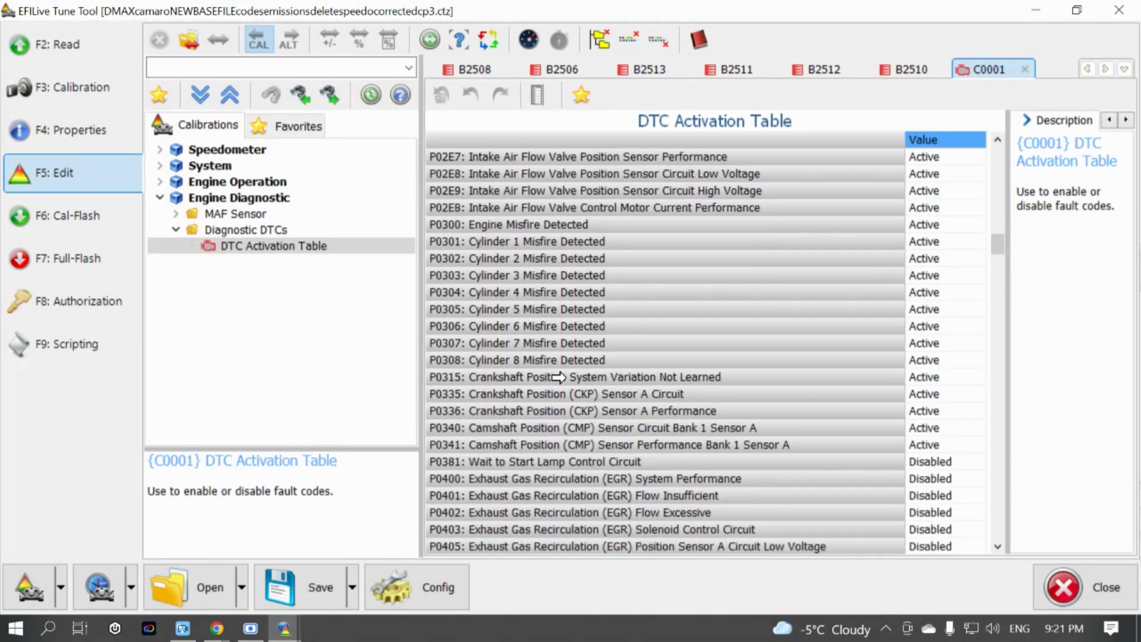
Set the P0381 Wait to Start Lamp Control Circuit code to Active in the DTC Activation Table.
scroll(559, 377, down, 8)
click(918, 328)
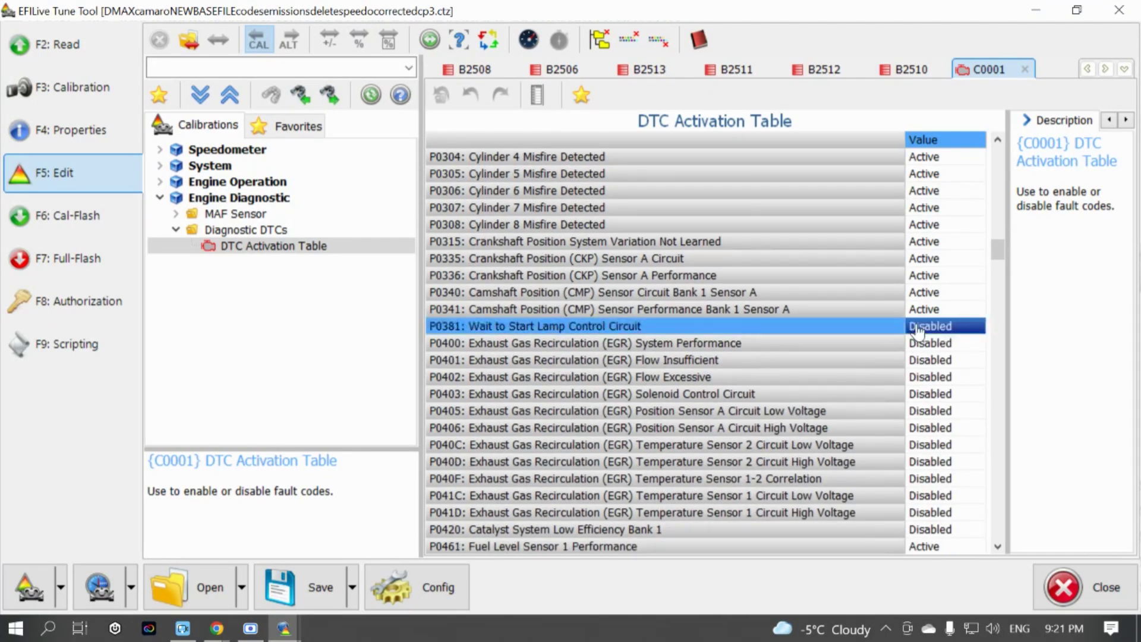
click(948, 327)
click(947, 345)
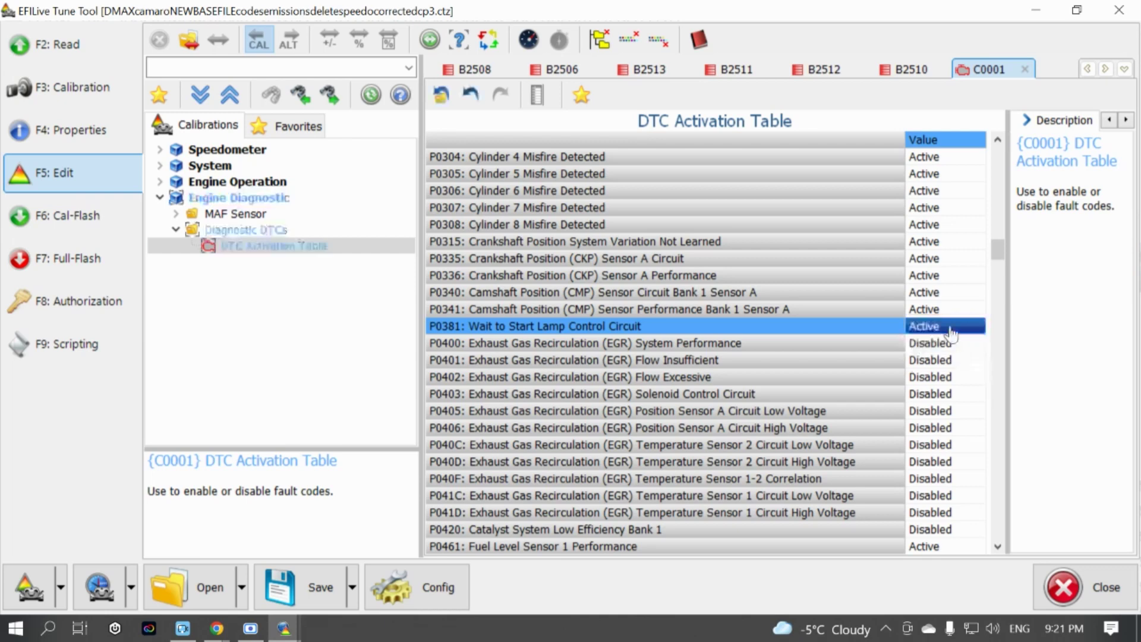
Set the block of codes from P0381 through P041D to Active in a single edit.
key(Down)
click(938, 327)
shift+click(924, 529)
click(932, 331)
click(933, 344)
shift+click(916, 515)
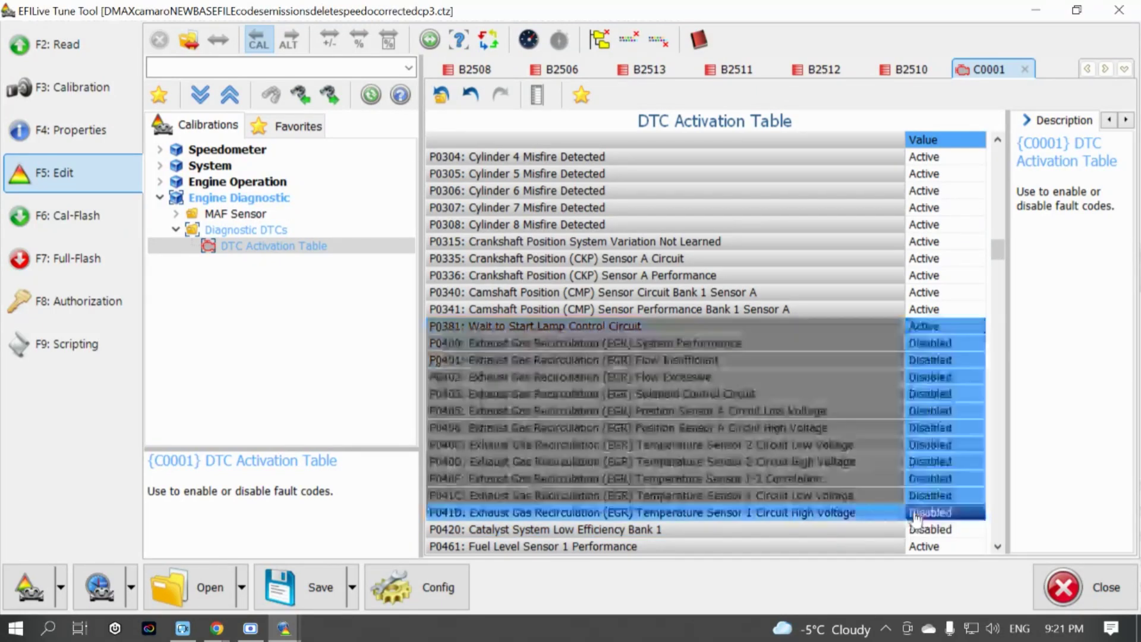
click(918, 515)
click(920, 543)
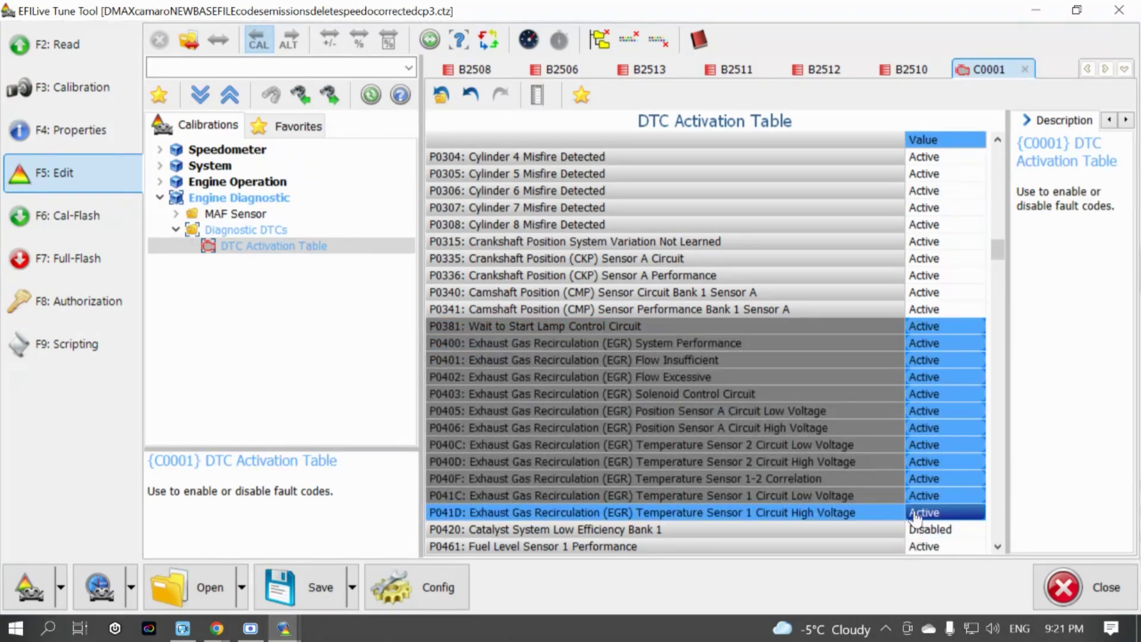
click(922, 529)
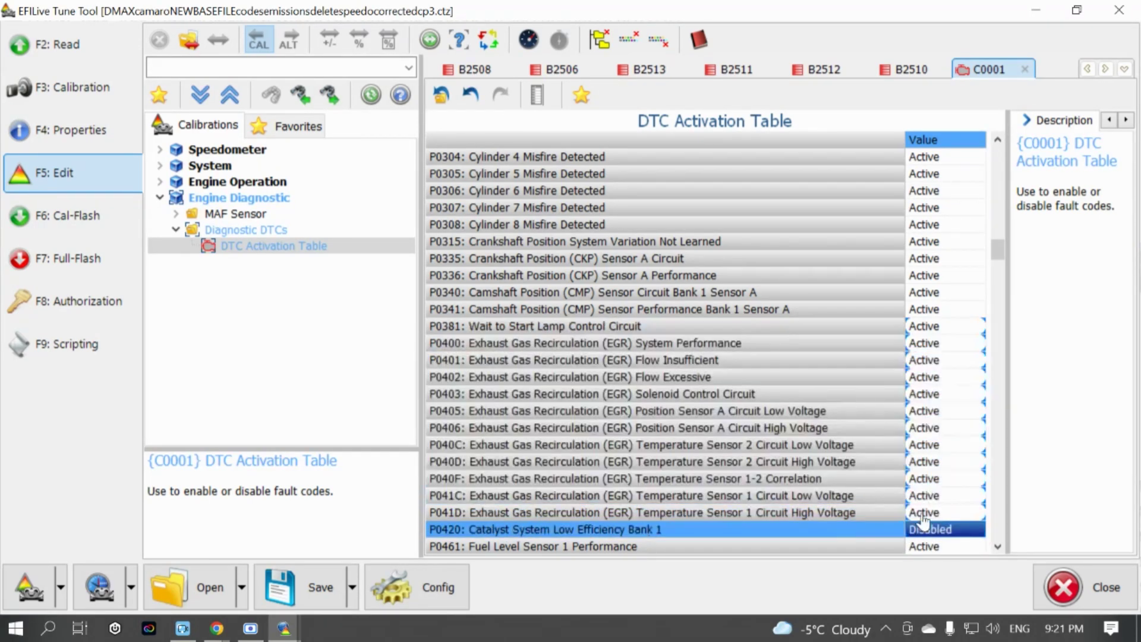
Set the block of codes from P0381 through P041D to Disabled in a single edit.
click(924, 326)
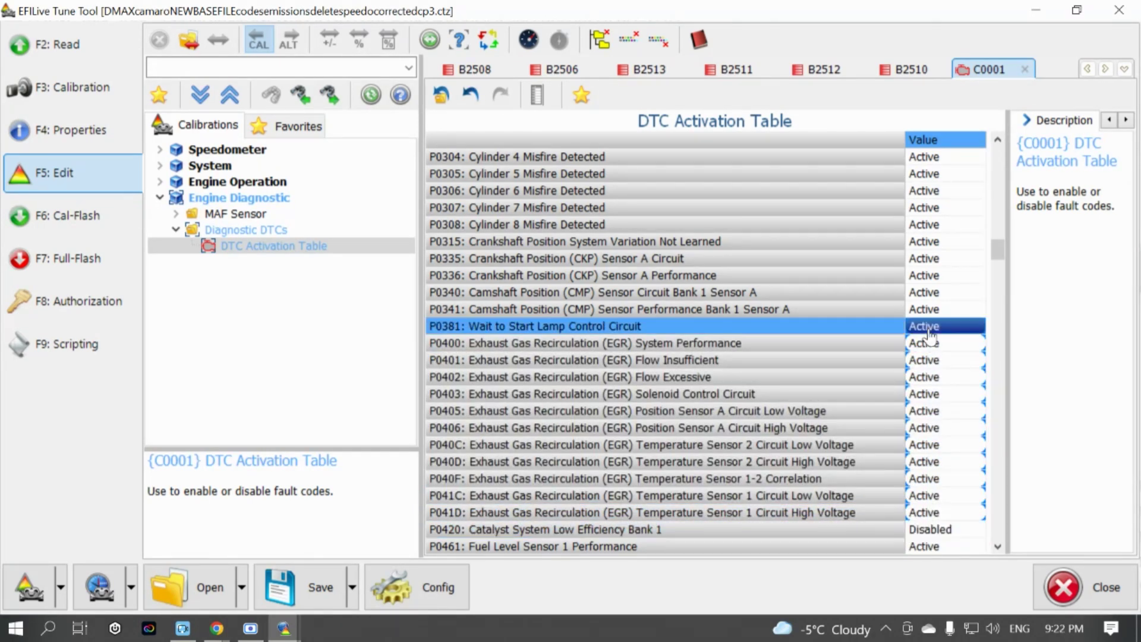
shift+click(922, 513)
click(921, 515)
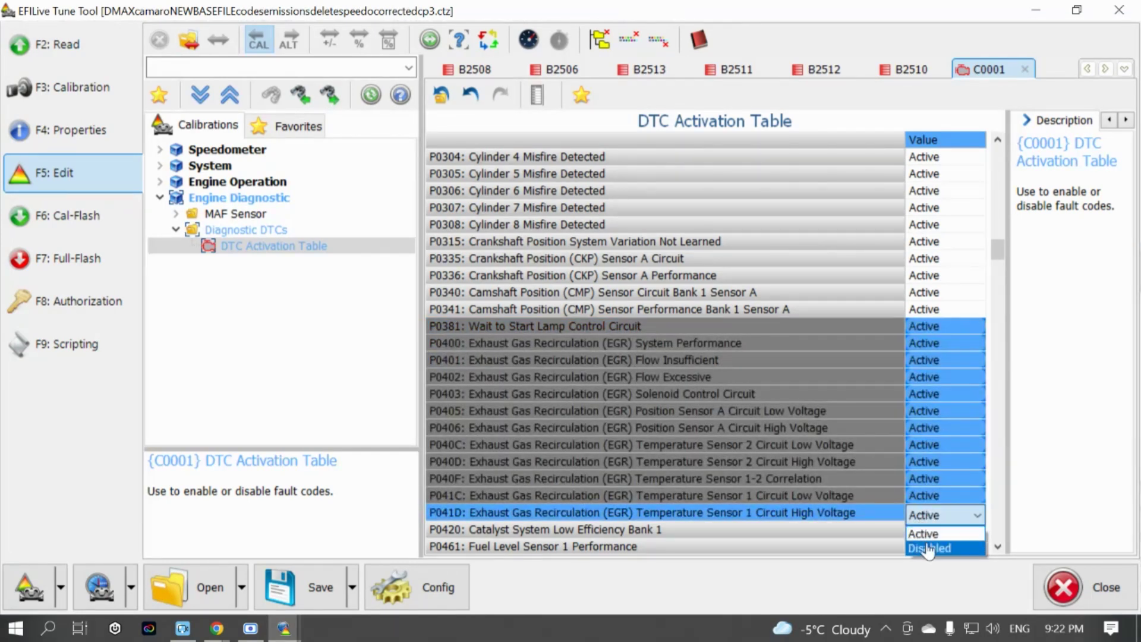
click(929, 545)
click(868, 292)
Review the activation settings of the EGR, fuel level, cooling fan, cruise control and control module codes.
scroll(773, 402, down, 3)
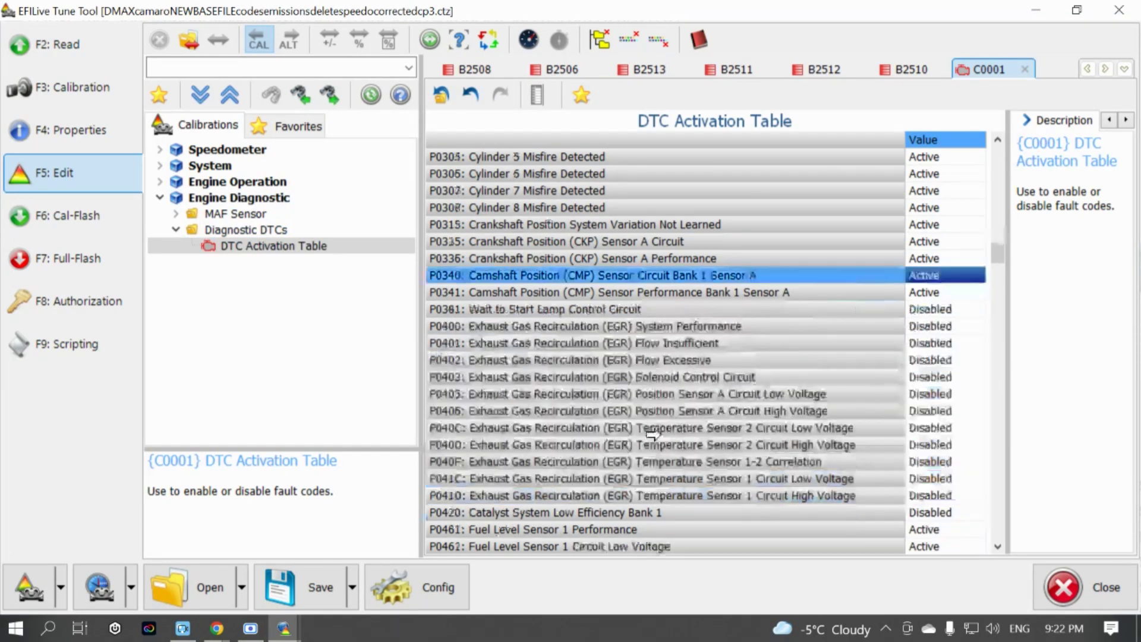
scroll(517, 477, down, 1)
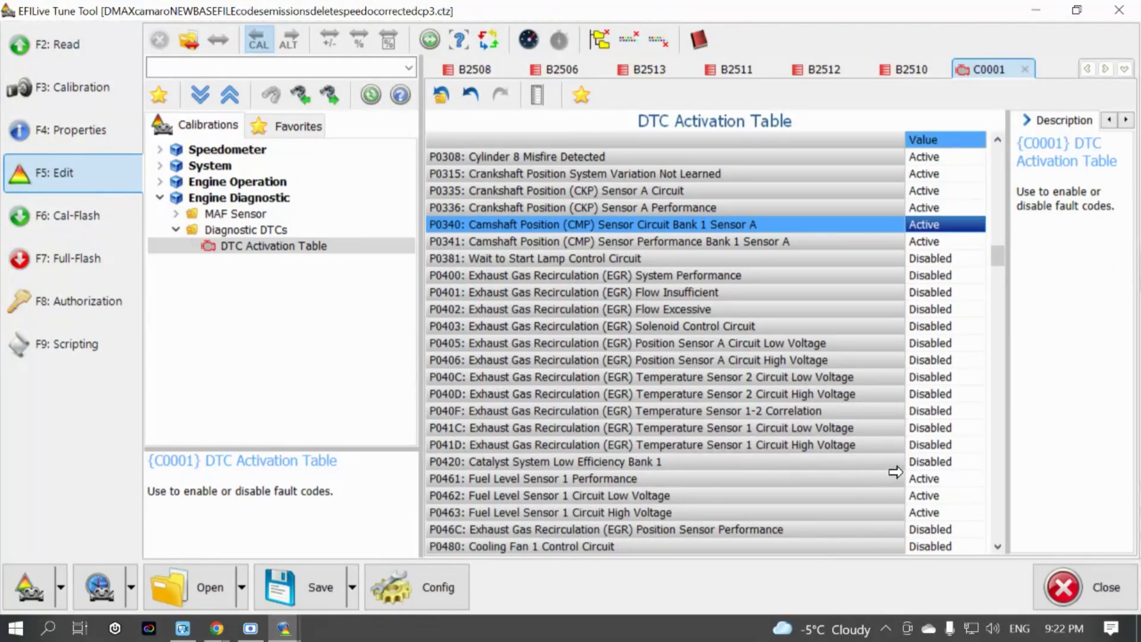
scroll(749, 478, down, 7)
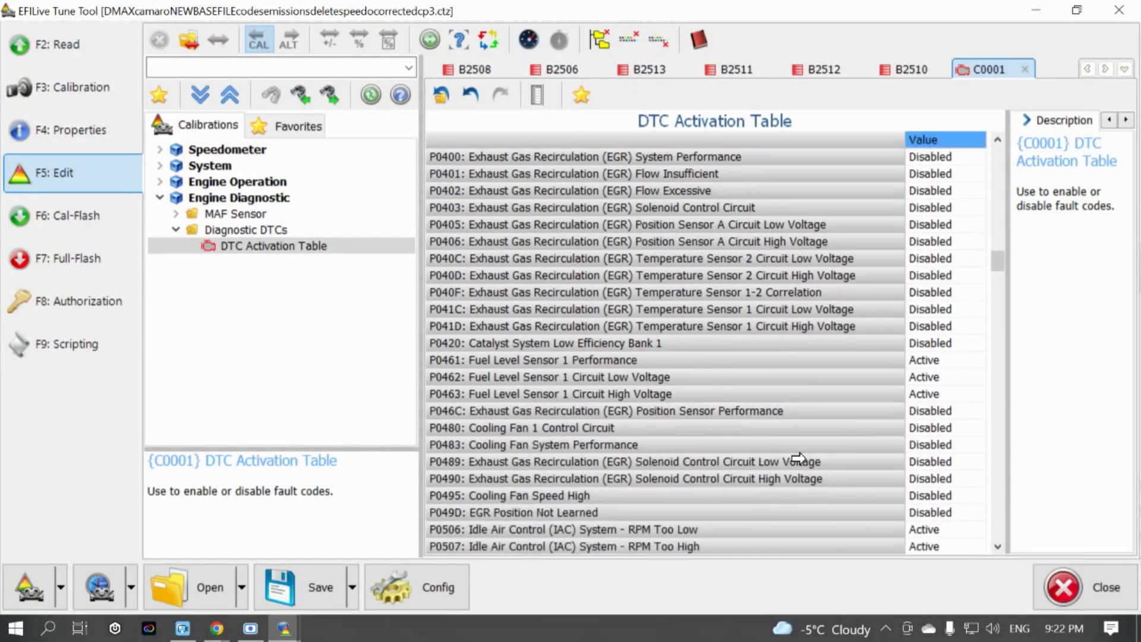
scroll(804, 455, down, 9)
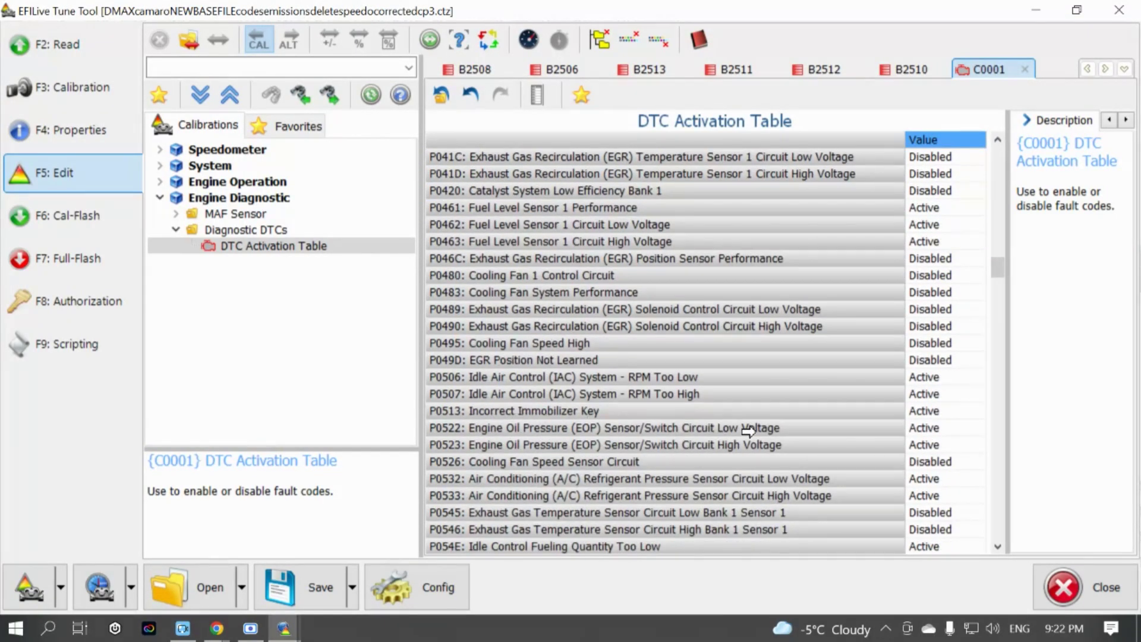
scroll(747, 430, down, 20)
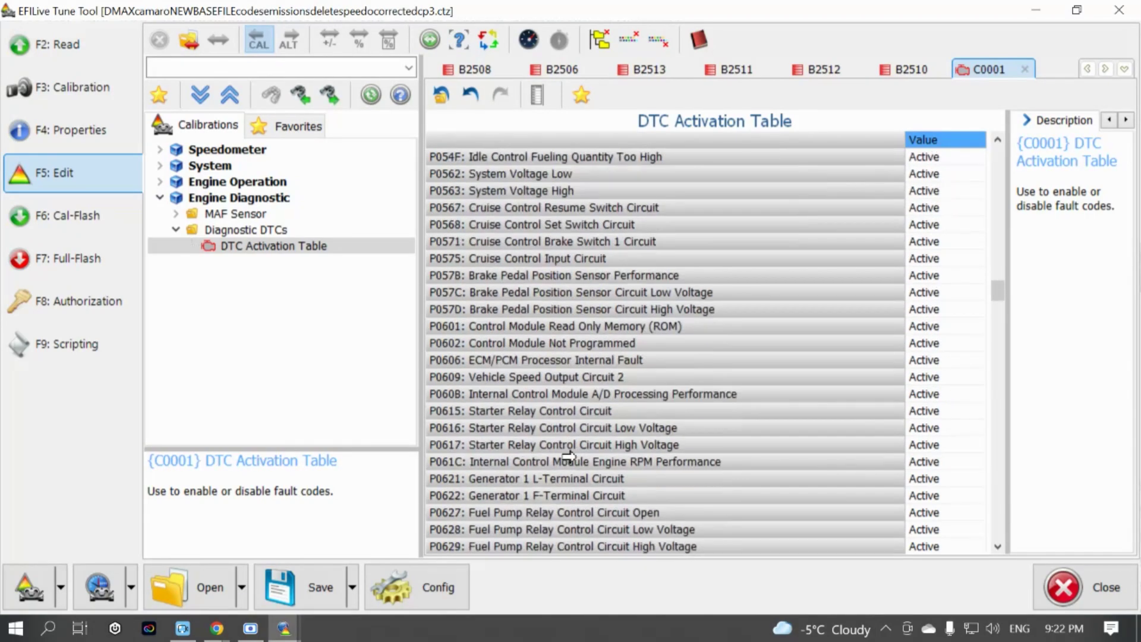
scroll(568, 457, down, 2)
Check the lost communication codes near the table's end, including U029D, U029E, U02A3 and U010E.
drag(998, 291, 998, 526)
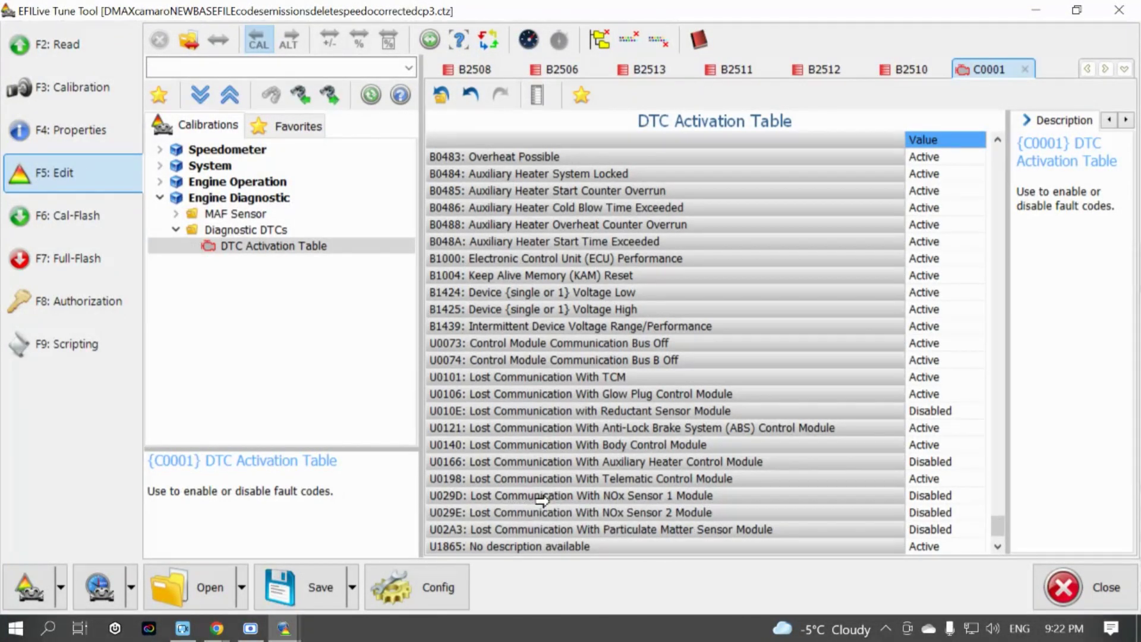
click(921, 497)
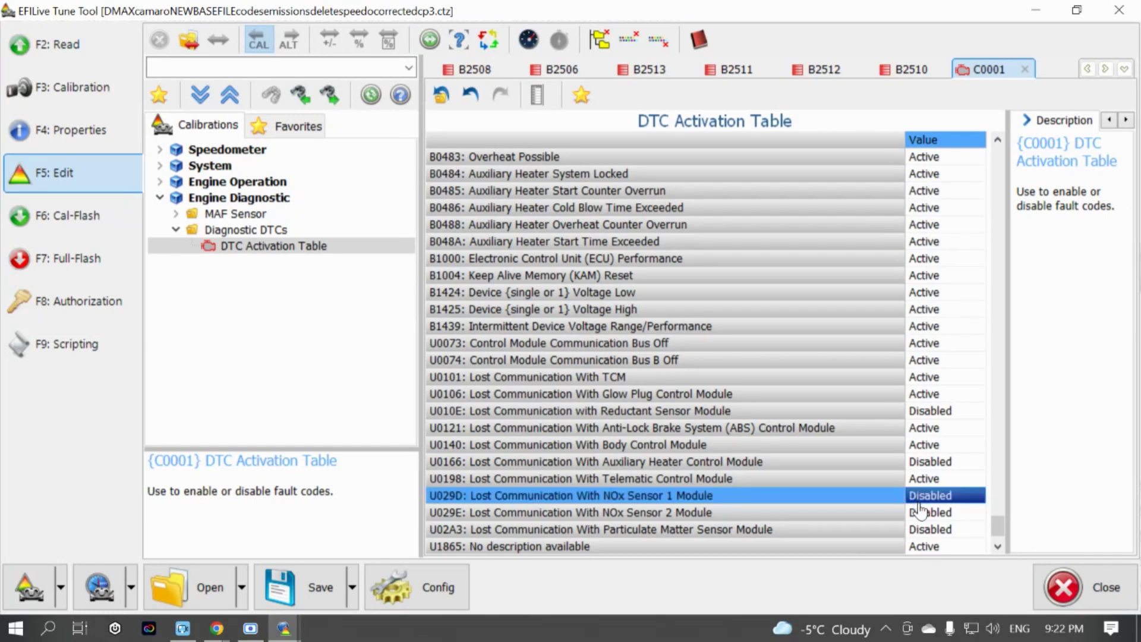
click(921, 514)
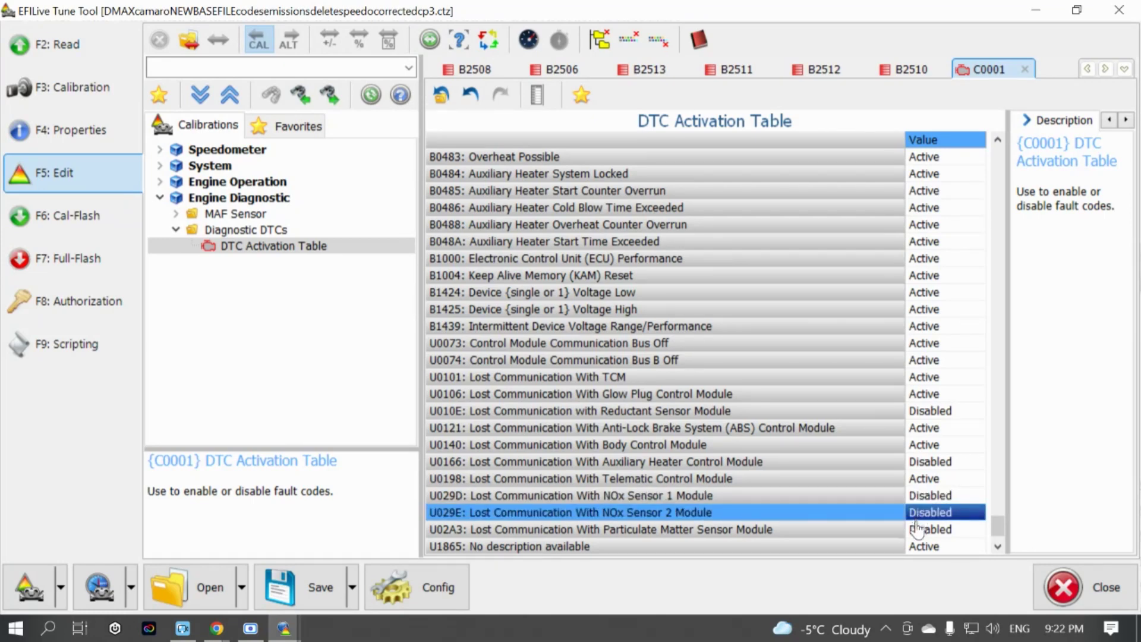
click(917, 529)
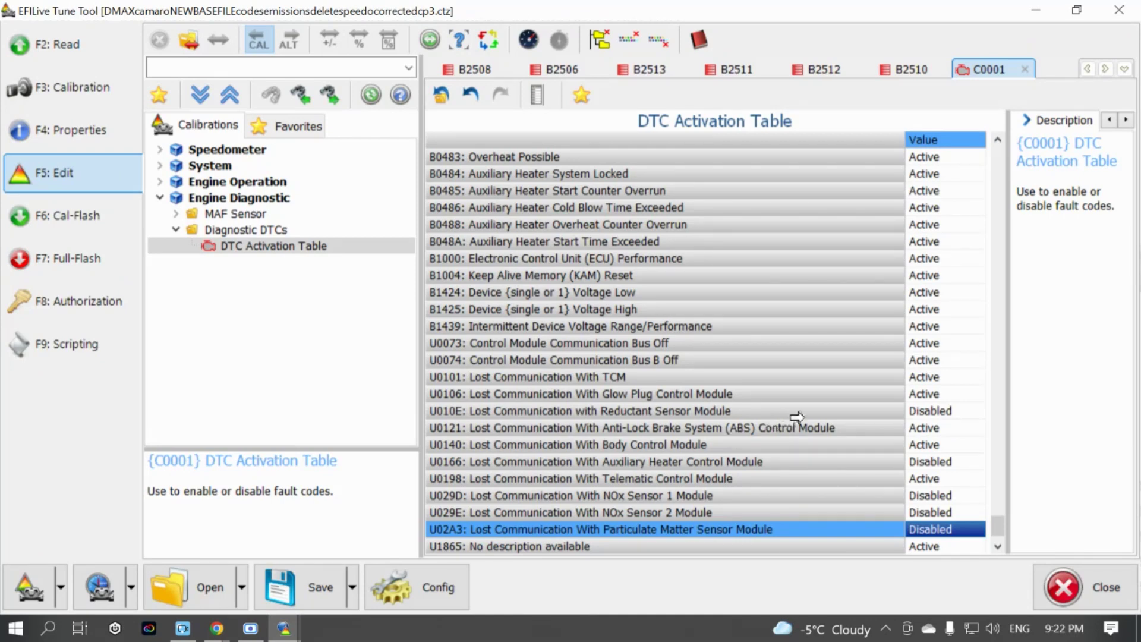
click(916, 415)
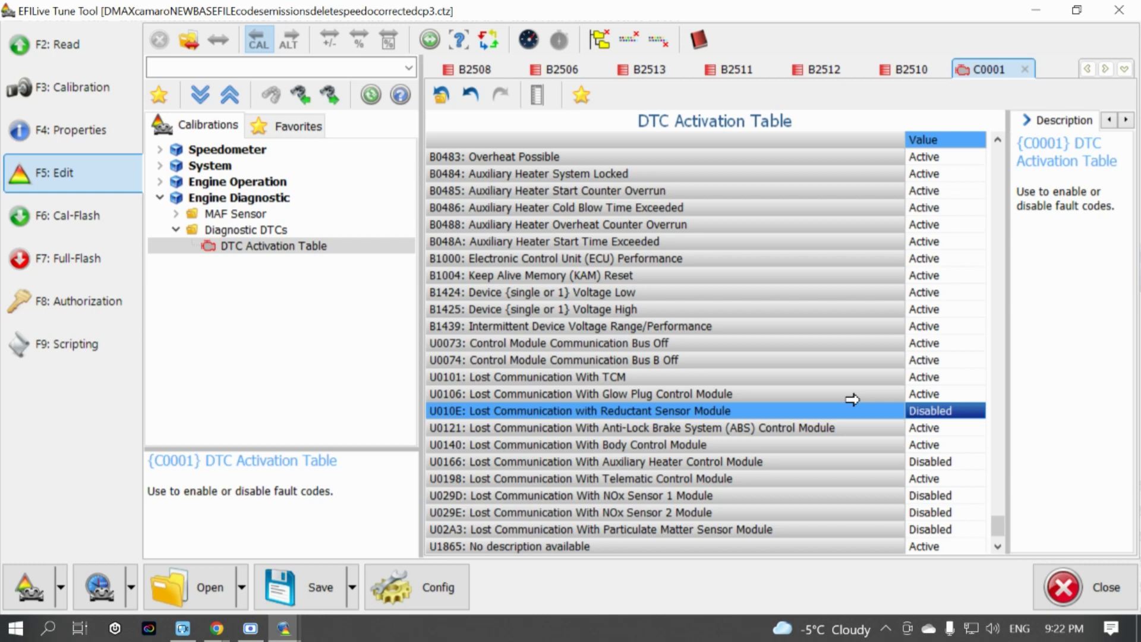
scroll(834, 443, up, 1)
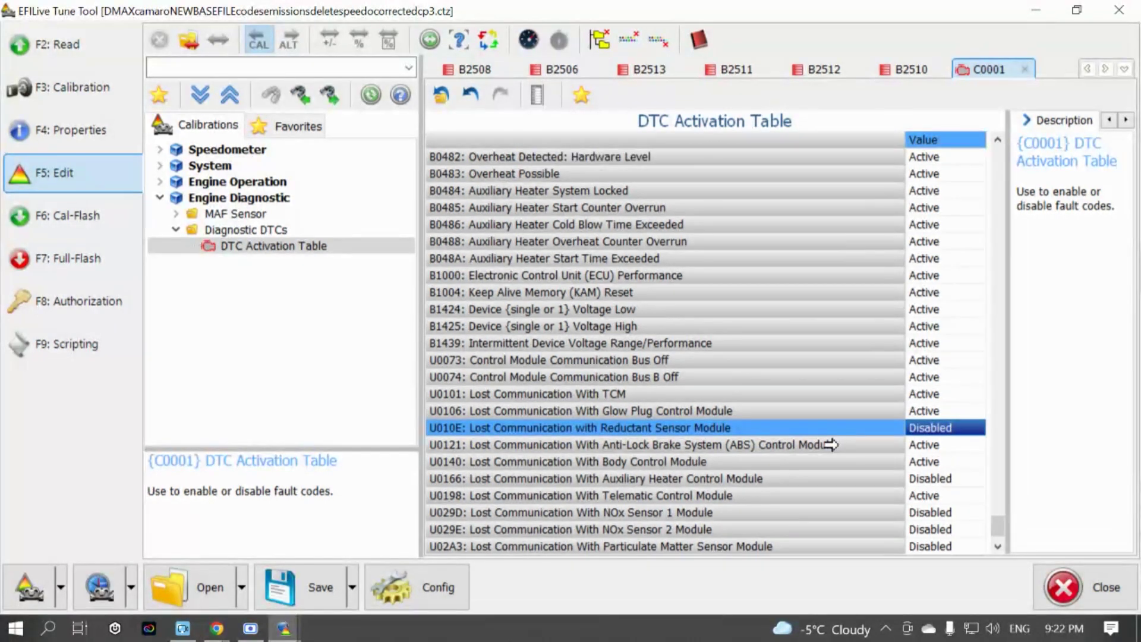
scroll(820, 440, up, 1)
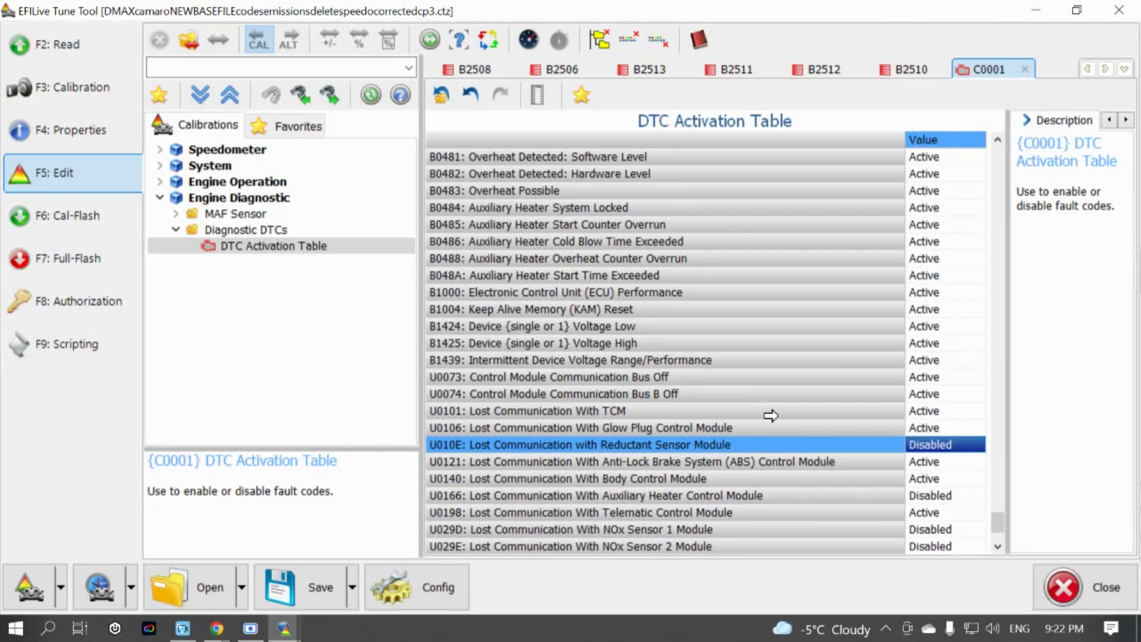
scroll(770, 416, up, 1)
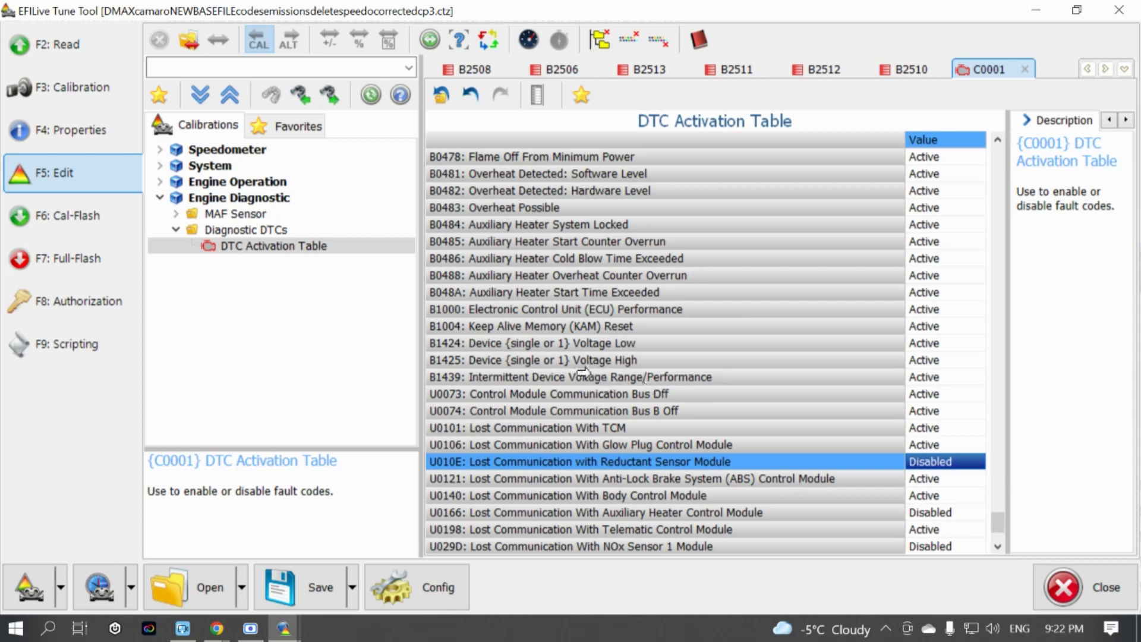
Collapse the Engine Diagnostic calibrations and try a Cal-Flash of the E86B controller with the Try Stock Key option.
click(175, 230)
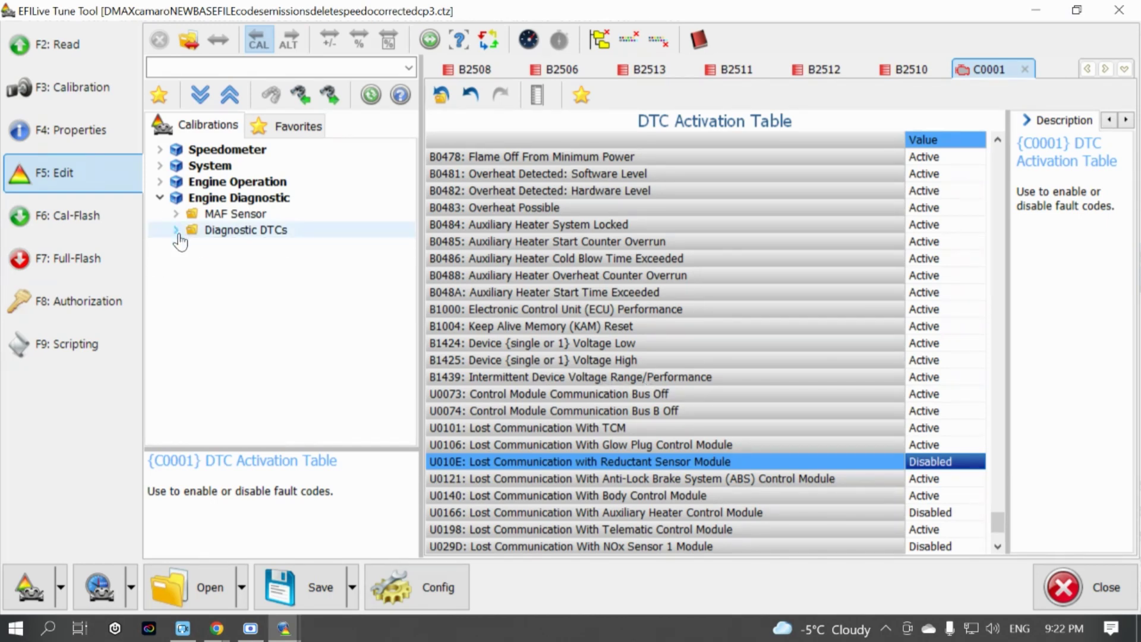
click(160, 197)
click(77, 217)
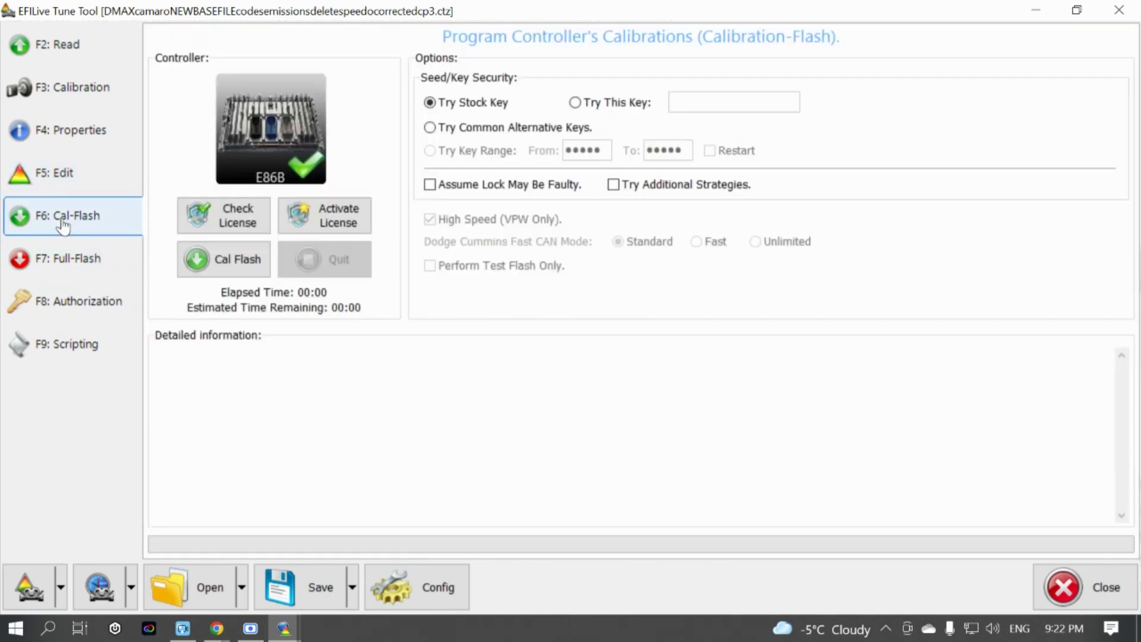
click(234, 261)
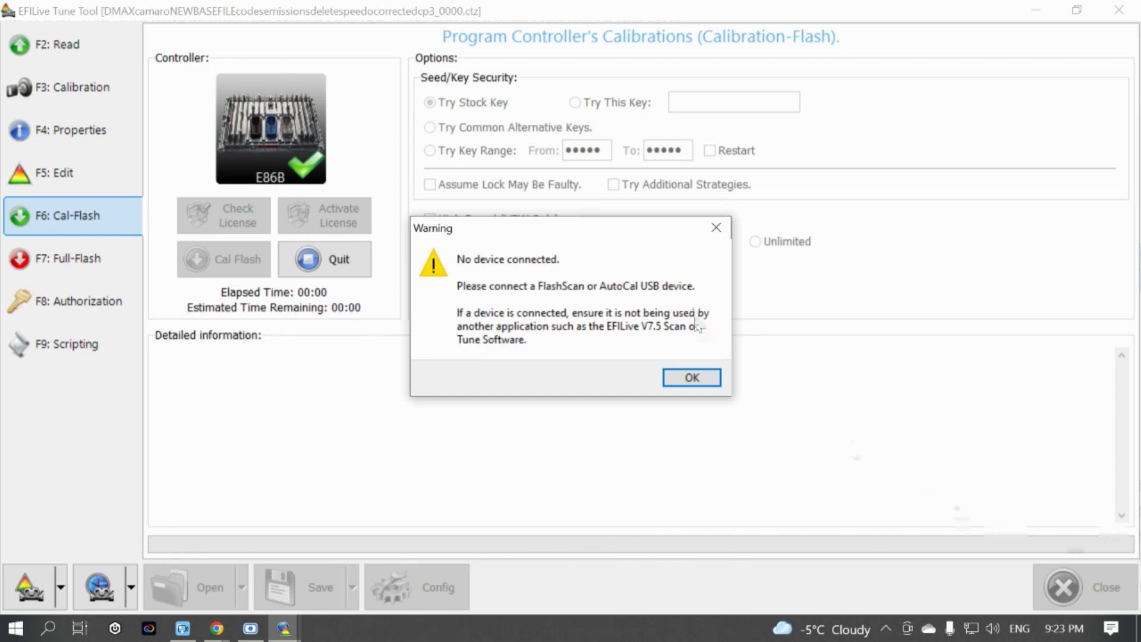
click(692, 378)
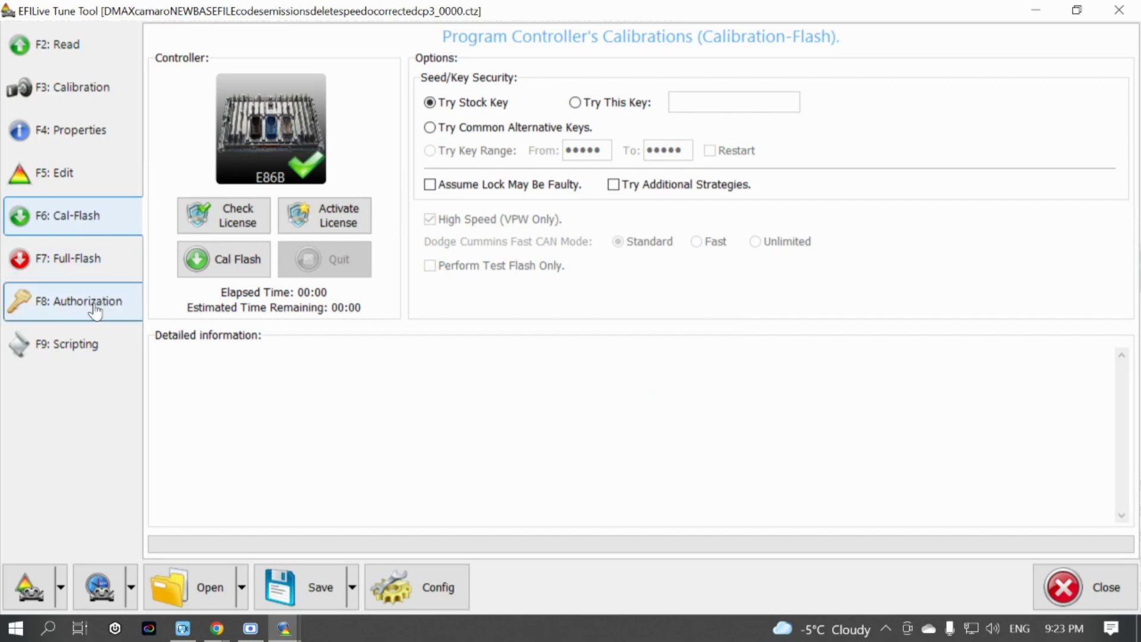
View the calibration summary, then close the tune tool and bring up the open Chrome windows.
click(94, 101)
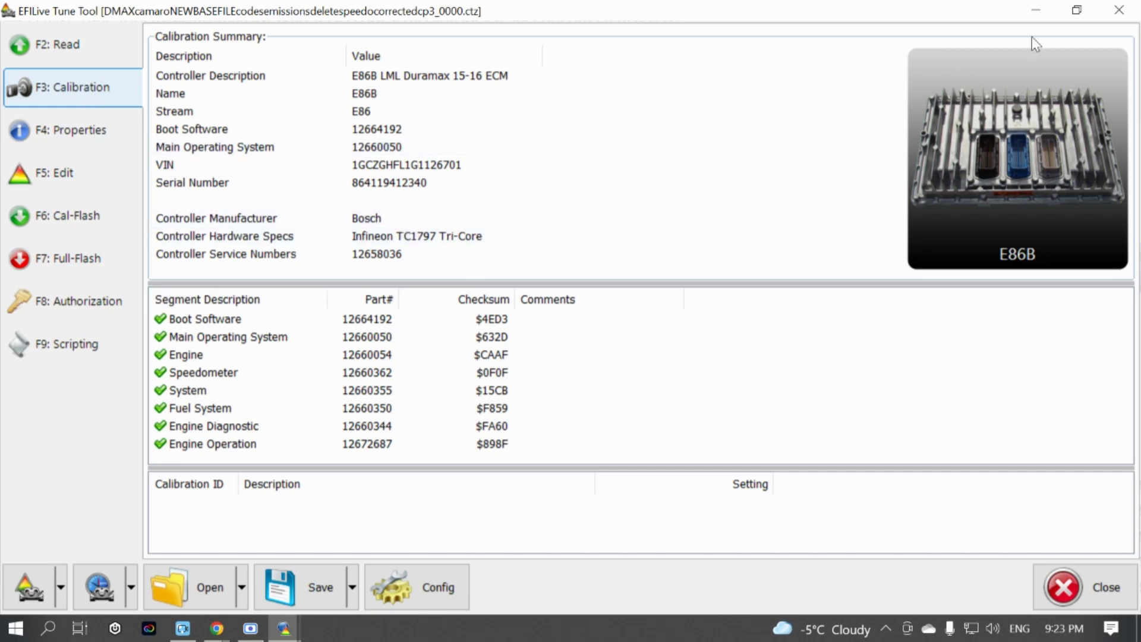
click(1115, 11)
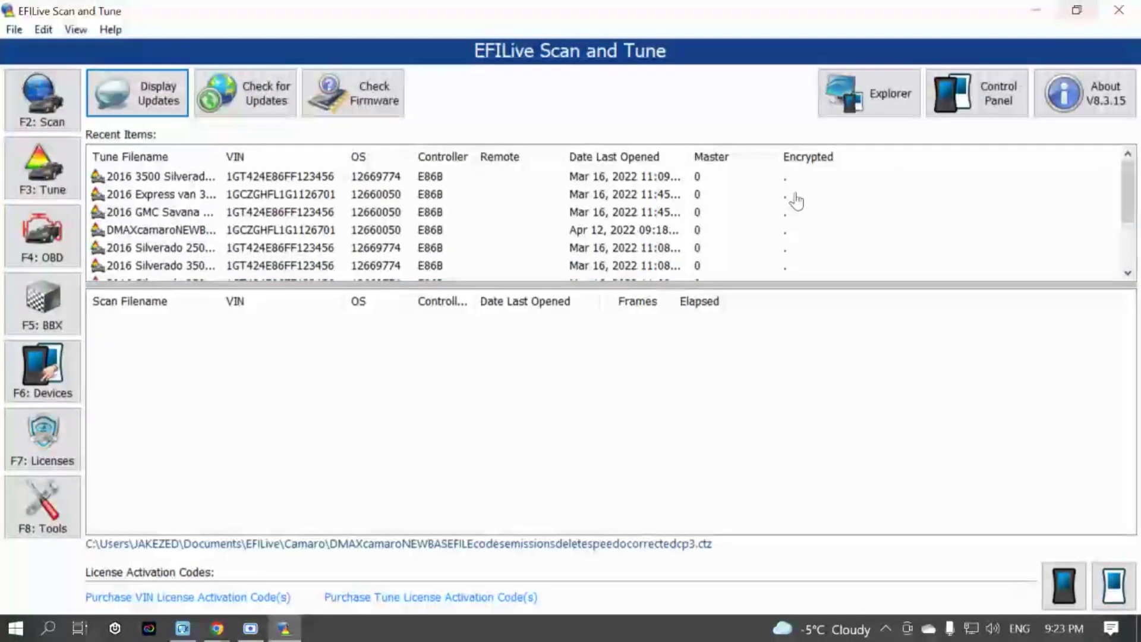
click(217, 628)
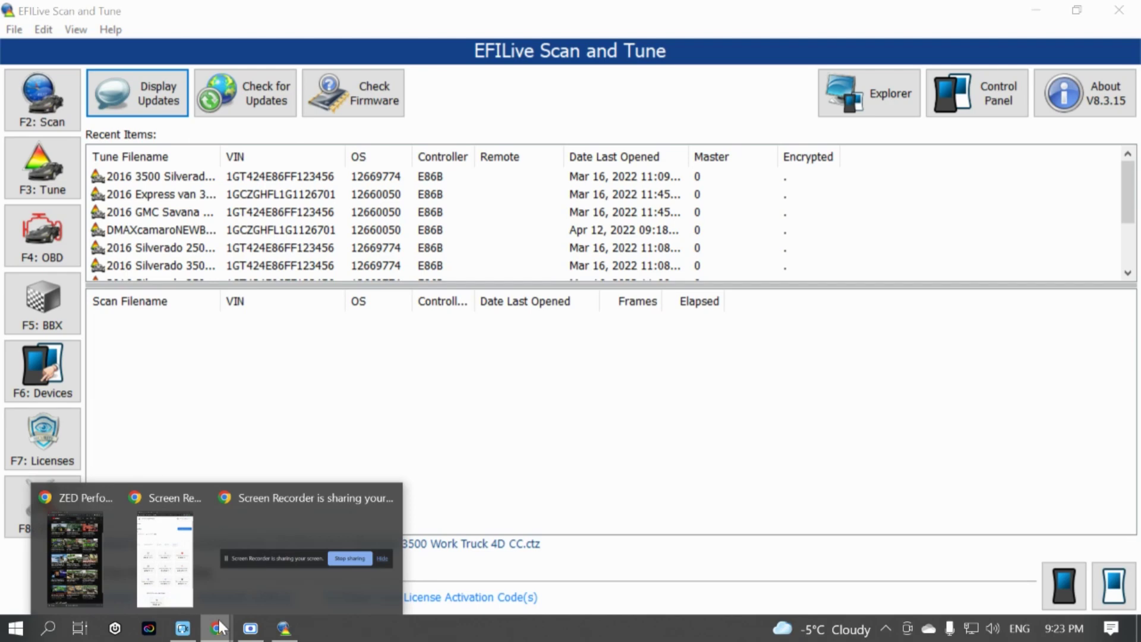